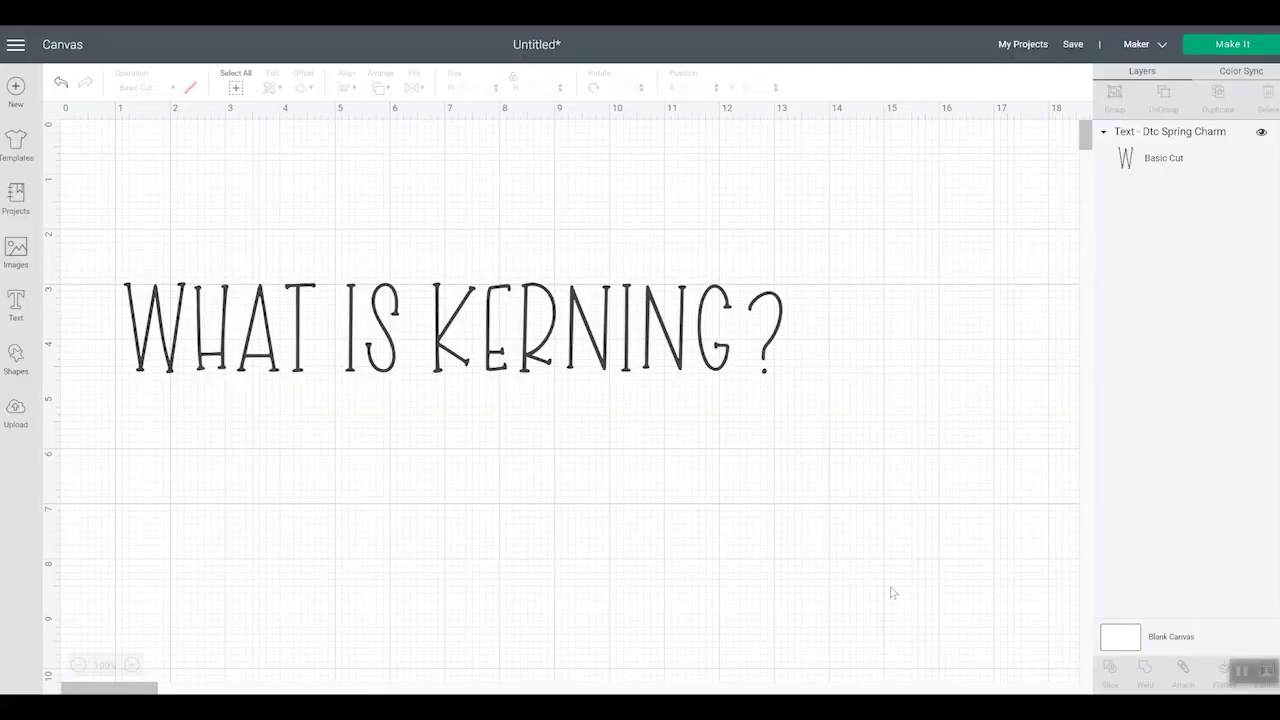
Step: Select the 'WHAT IS KERNING?' text set in DTC Spring Charm
left_click(376, 317)
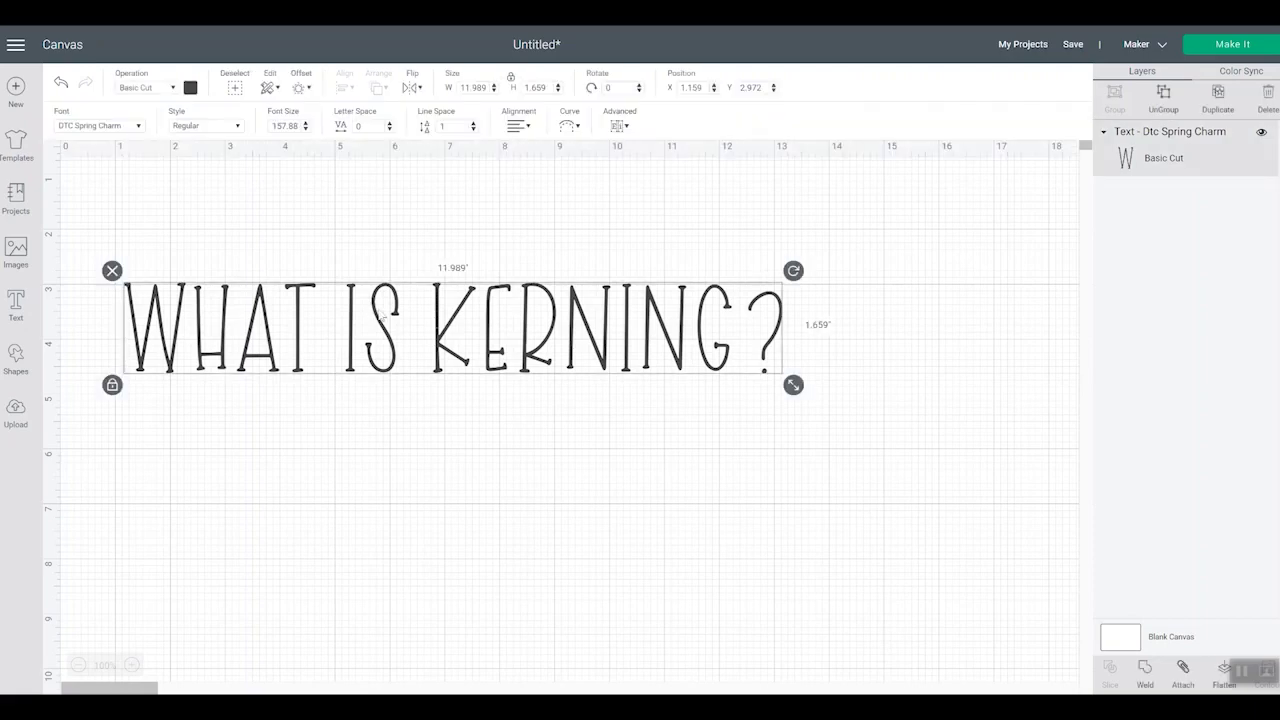
Step: Change the phrase's font to Embassy Std Regular and zoom out to see it whole
left_click(100, 126)
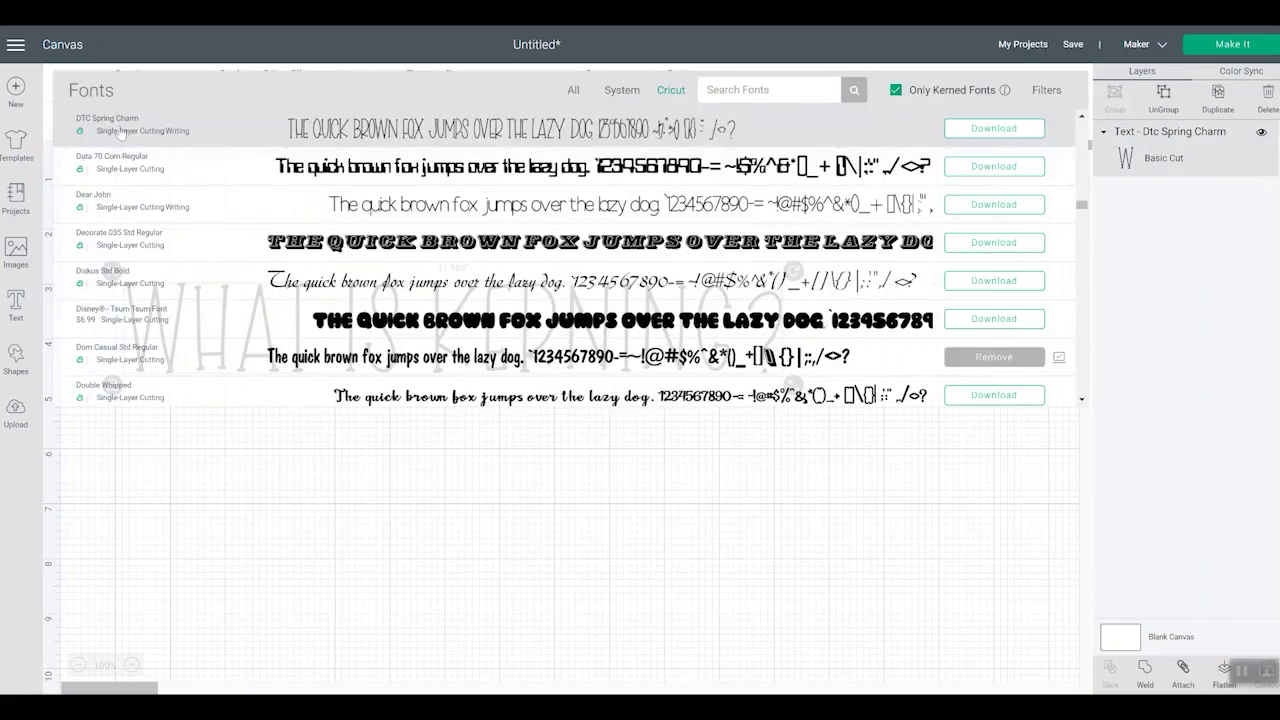
scroll(478, 210, "down", 10)
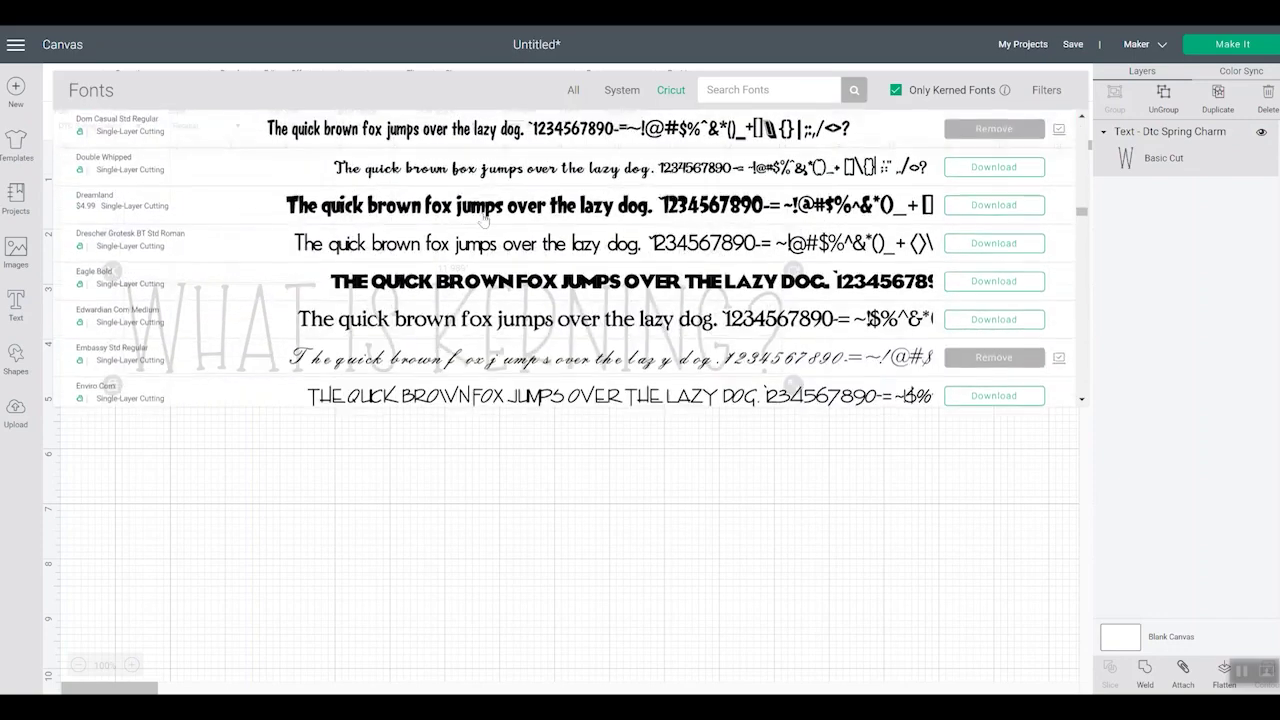
scroll(482, 250, "up", 2)
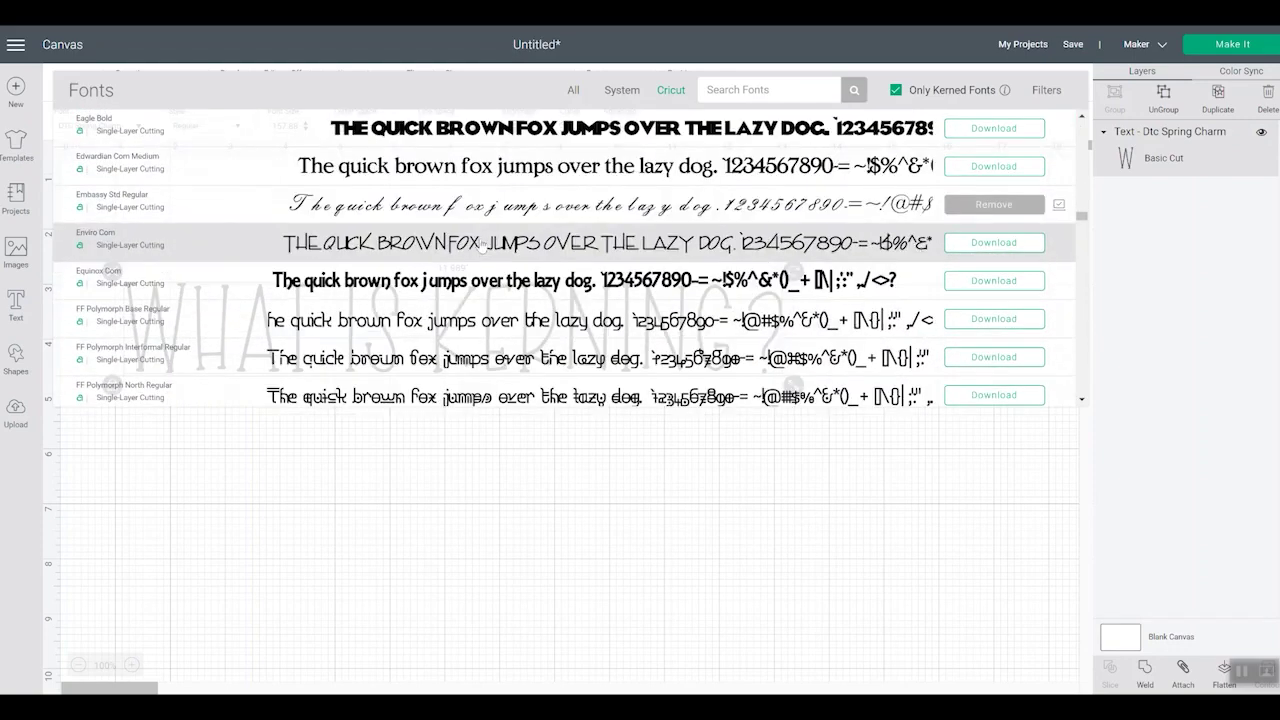
left_click(433, 208)
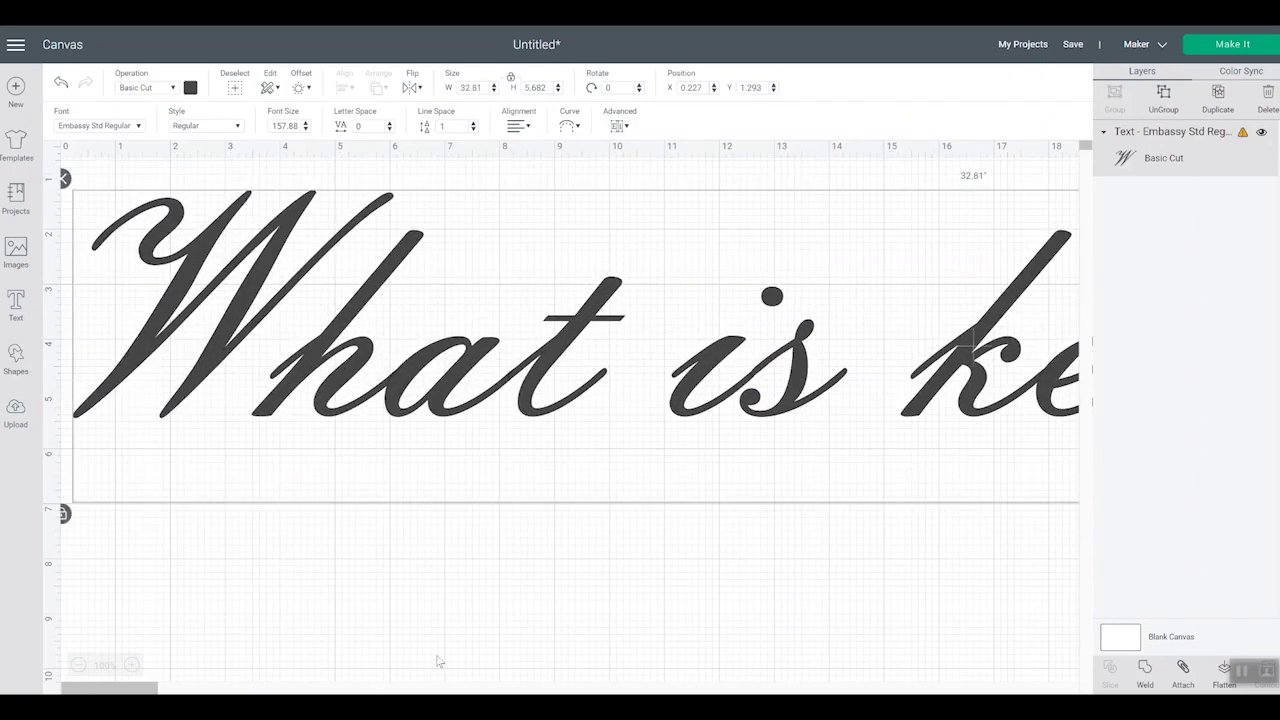
left_click(78, 665)
Step: Duplicate the script phrase and place the copy below the original
left_click(78, 665)
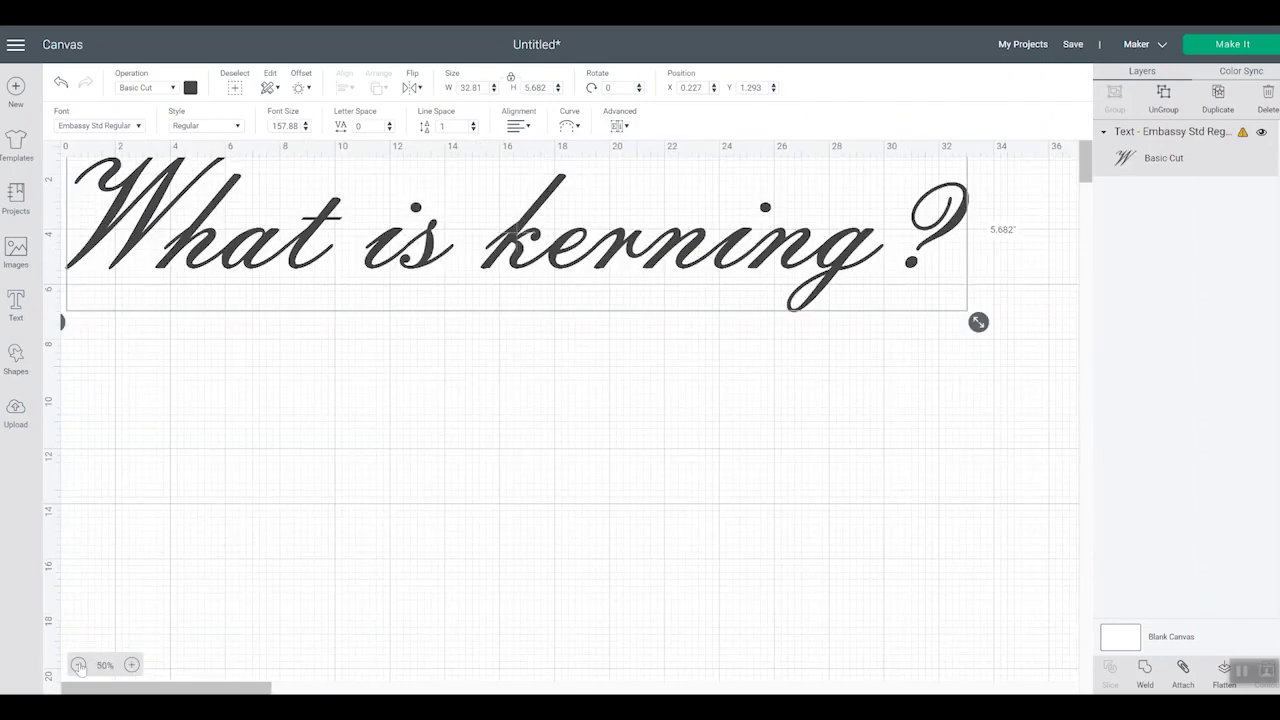
left_click_drag(608, 280, 654, 347)
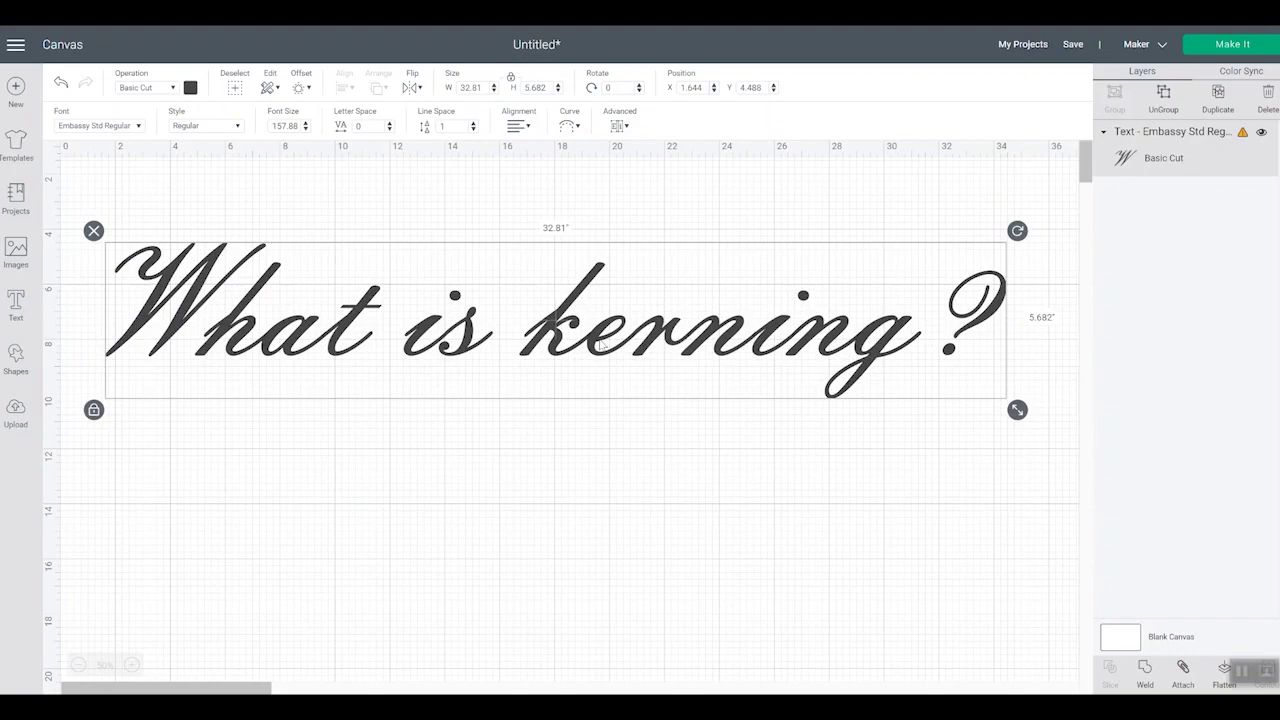
key("ctrl+c")
key("ctrl+v")
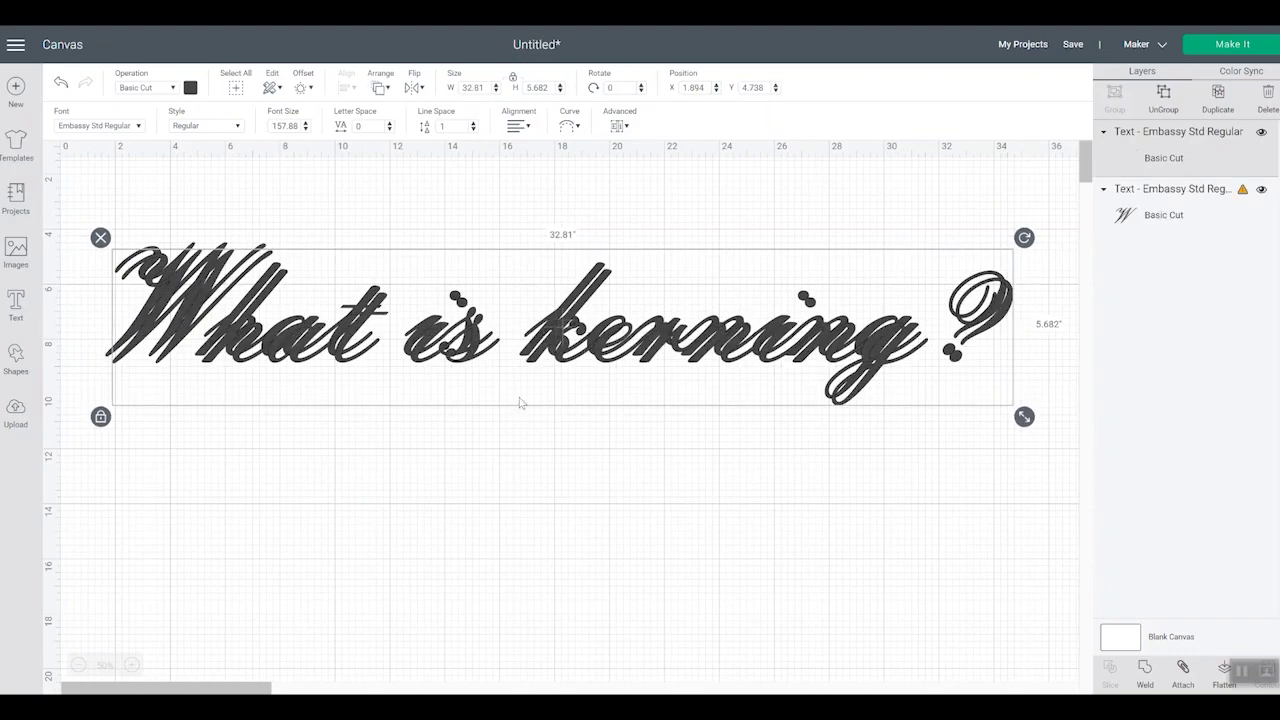
left_click_drag(545, 338, 541, 497)
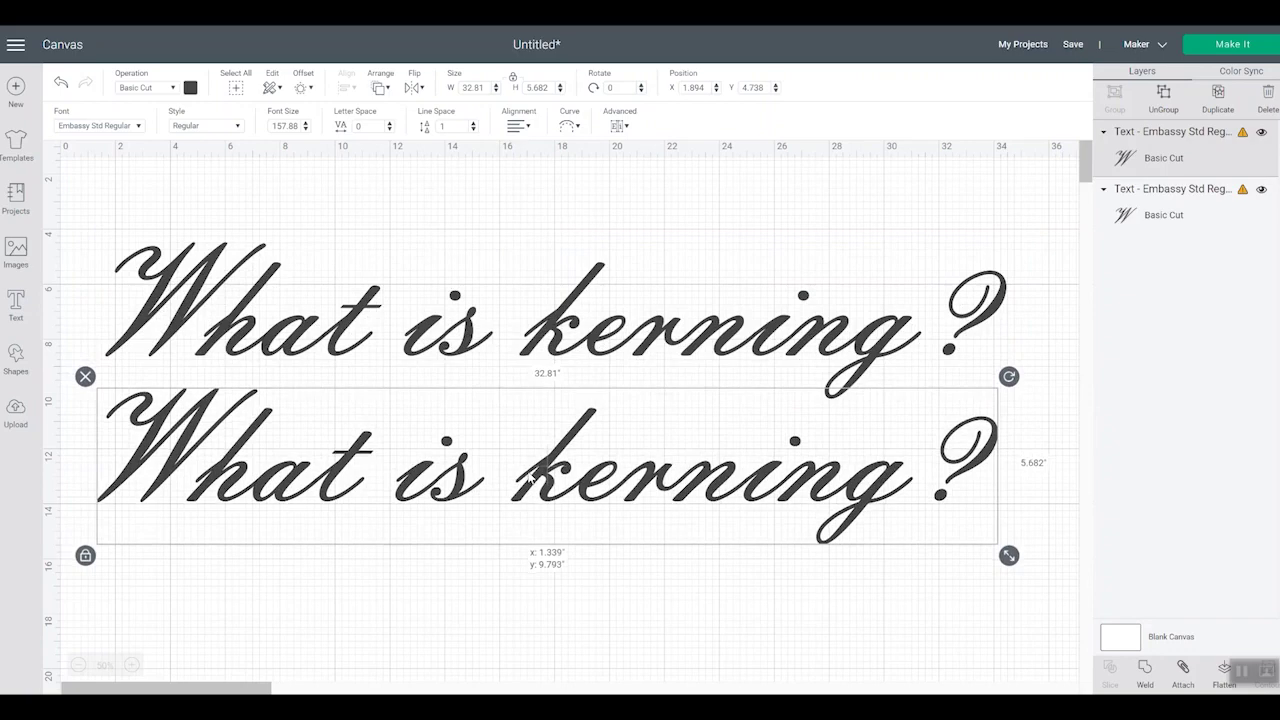
Step: Set the copy in Babette, with all fonts listed, and enlarge it to match the original's width
left_click(108, 128)
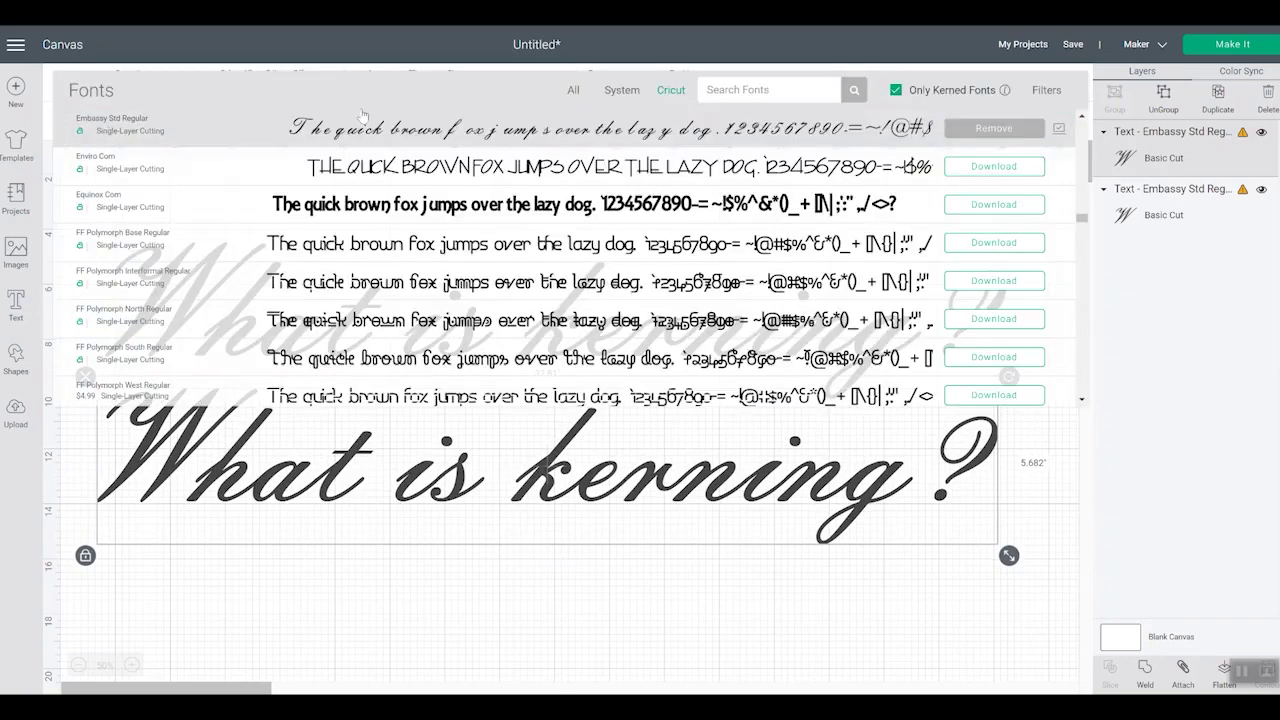
left_click(896, 90)
scroll(388, 168, "up", 5)
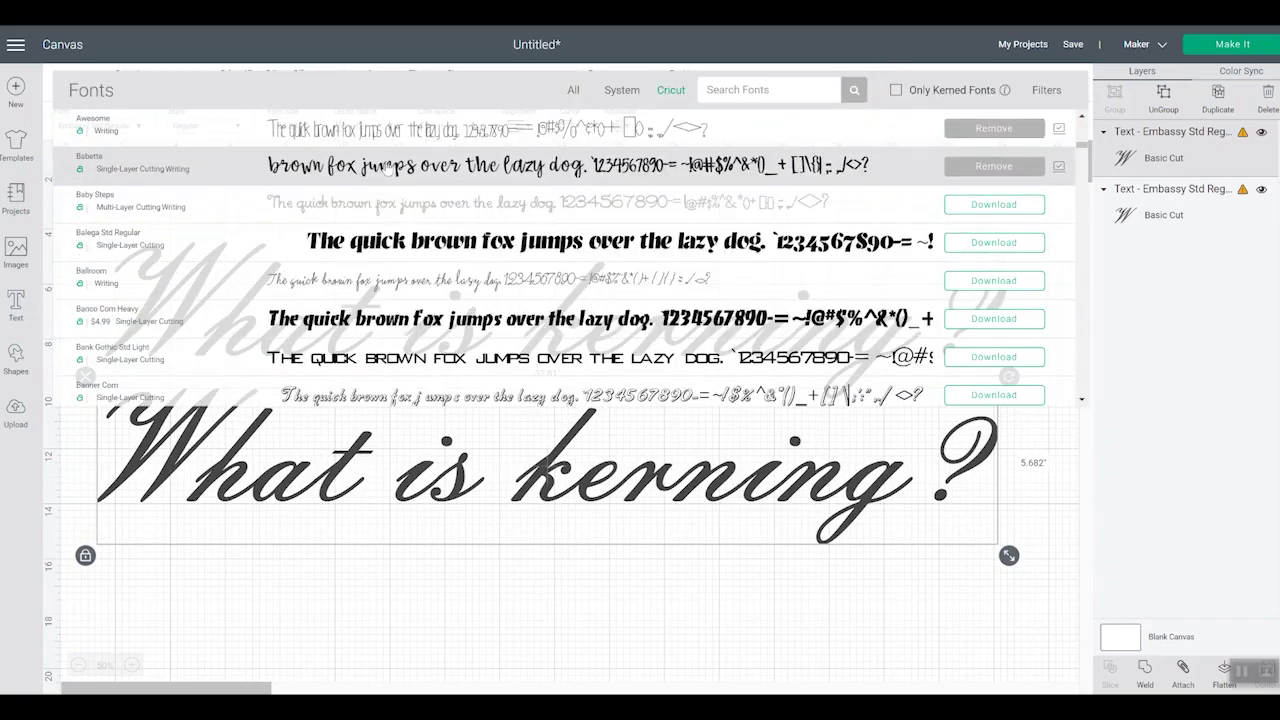
left_click(388, 166)
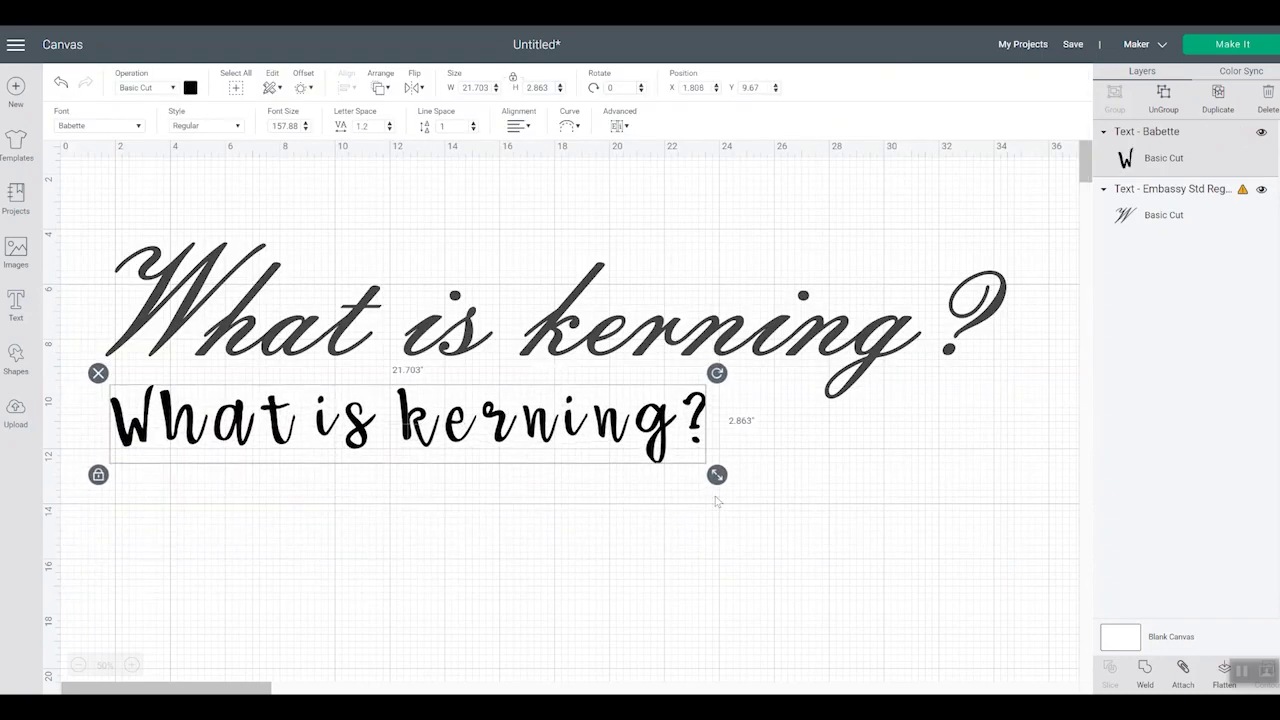
left_click_drag(717, 474, 1017, 514)
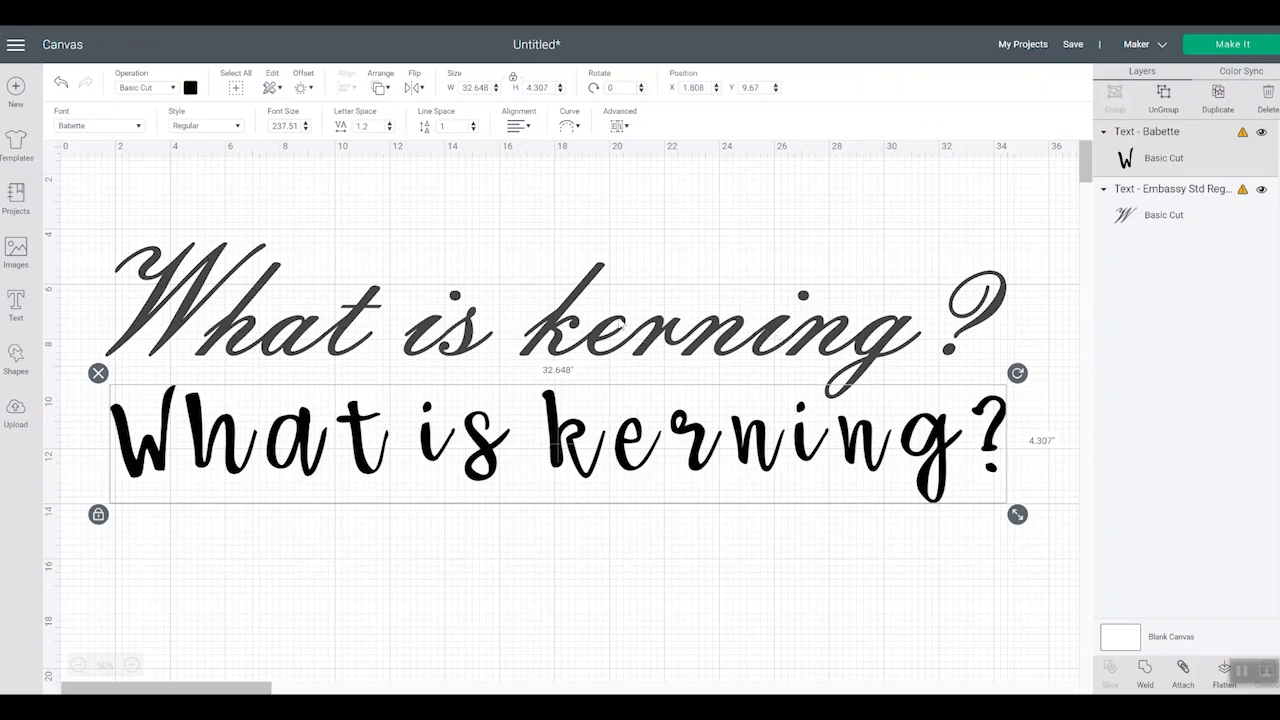
Step: Compare the Embassy script and Babette texts, nudging the script line slightly up
left_click(620, 327)
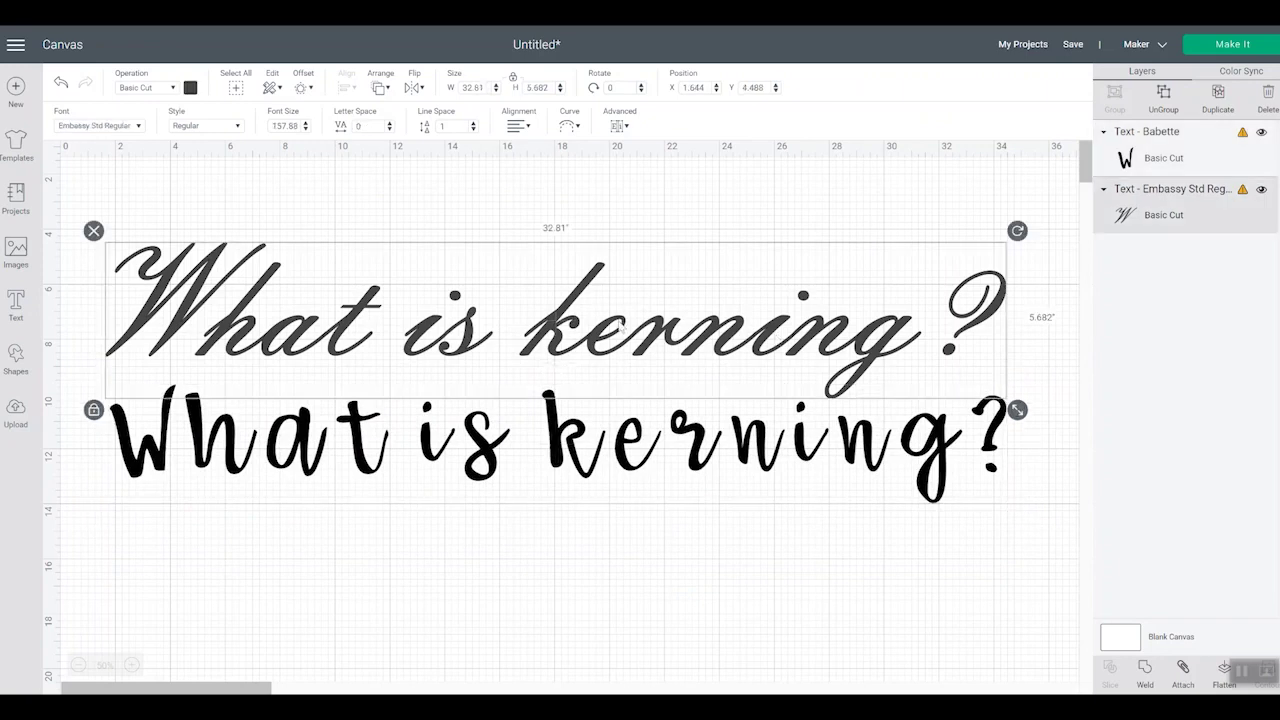
left_click_drag(621, 327, 620, 314)
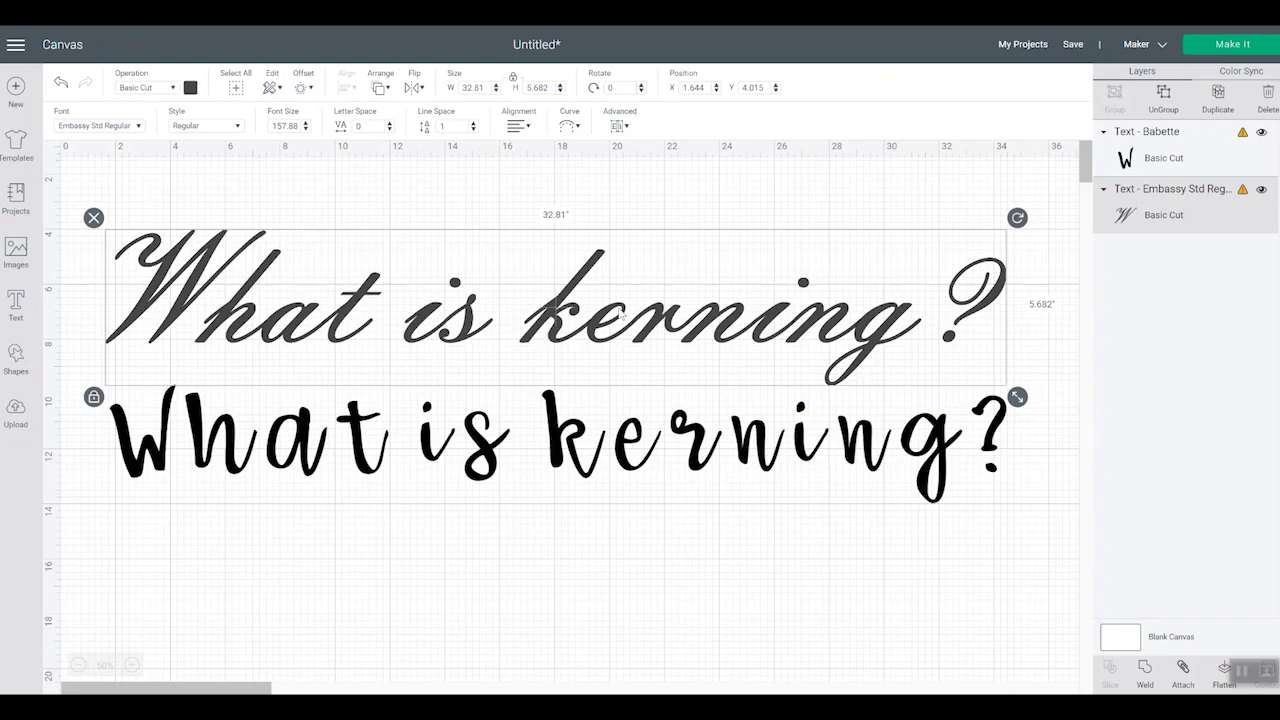
left_click(698, 442)
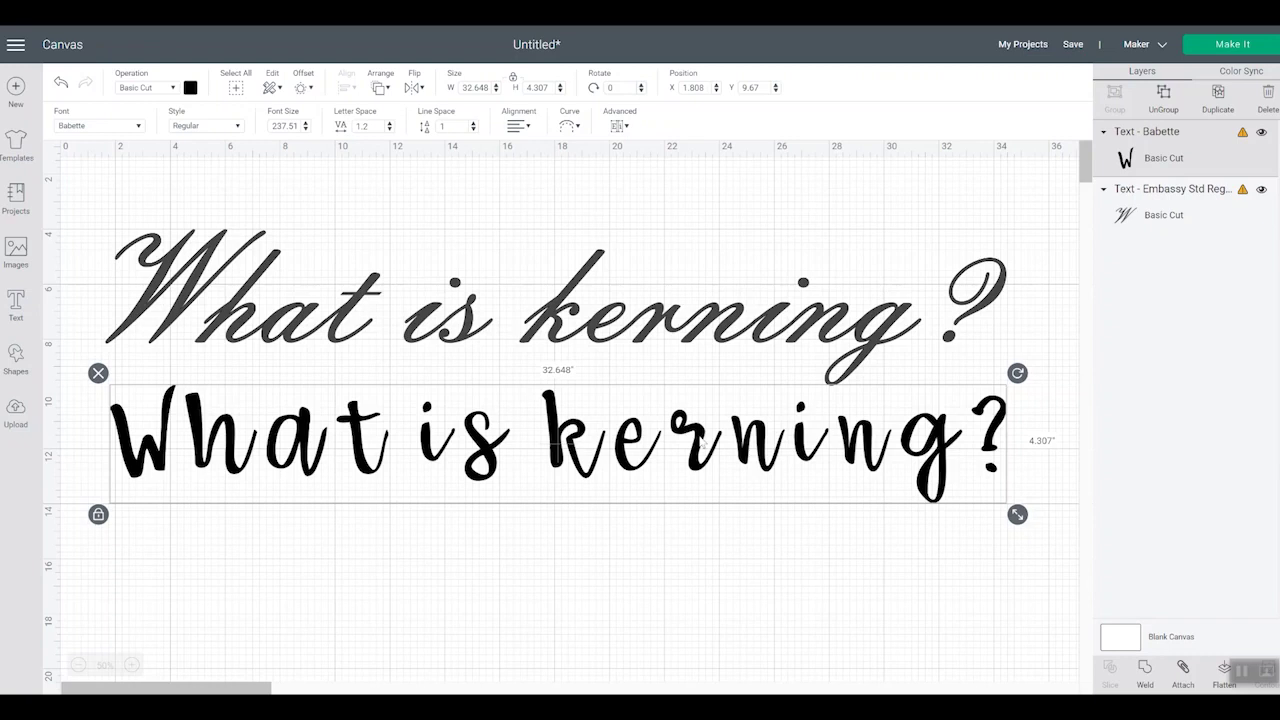
left_click(567, 310)
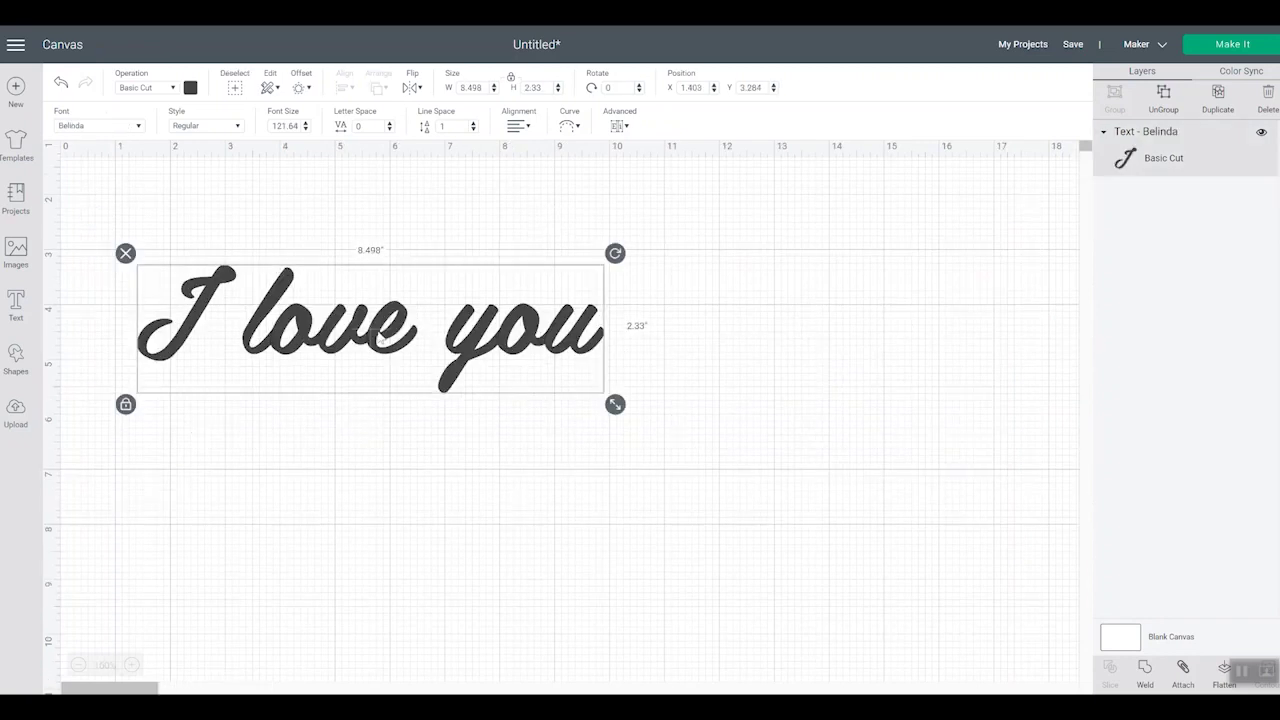
Step: Browse the kerned Cricut fonts and set 'I love you' in Agent Q
left_click(103, 127)
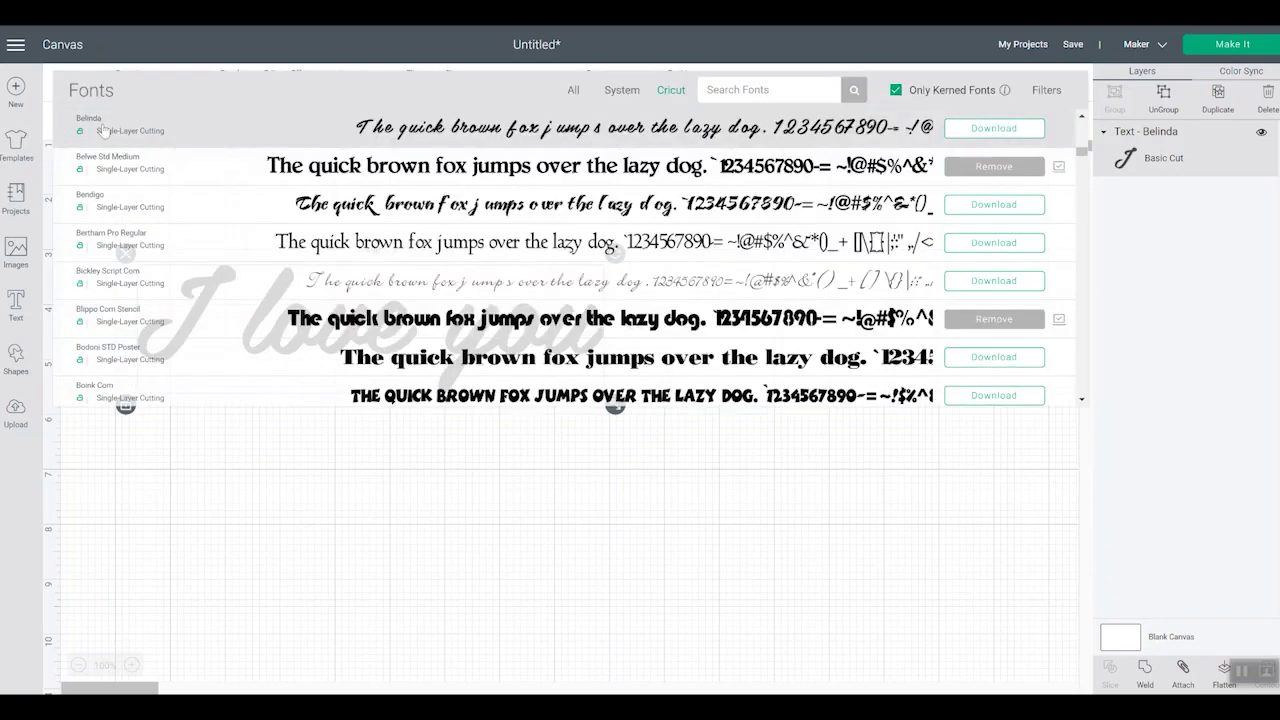
scroll(838, 252, "up", 1)
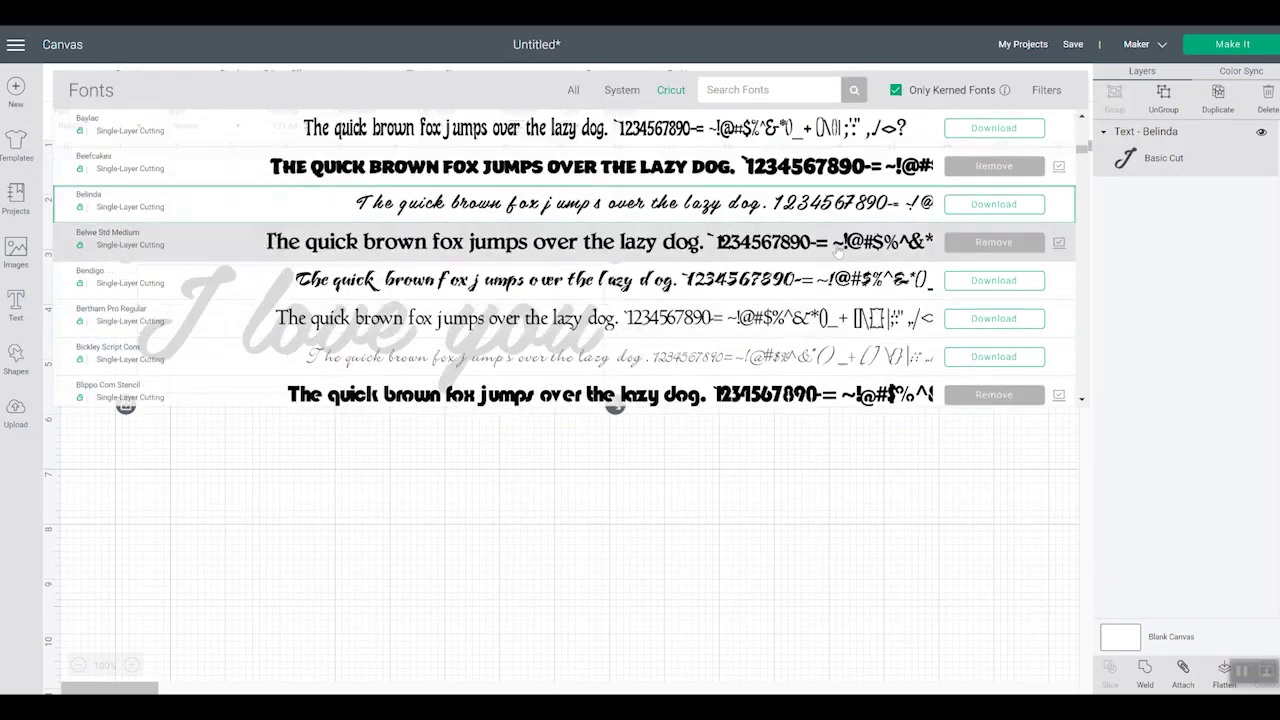
left_click_drag(1080, 157, 1081, 125)
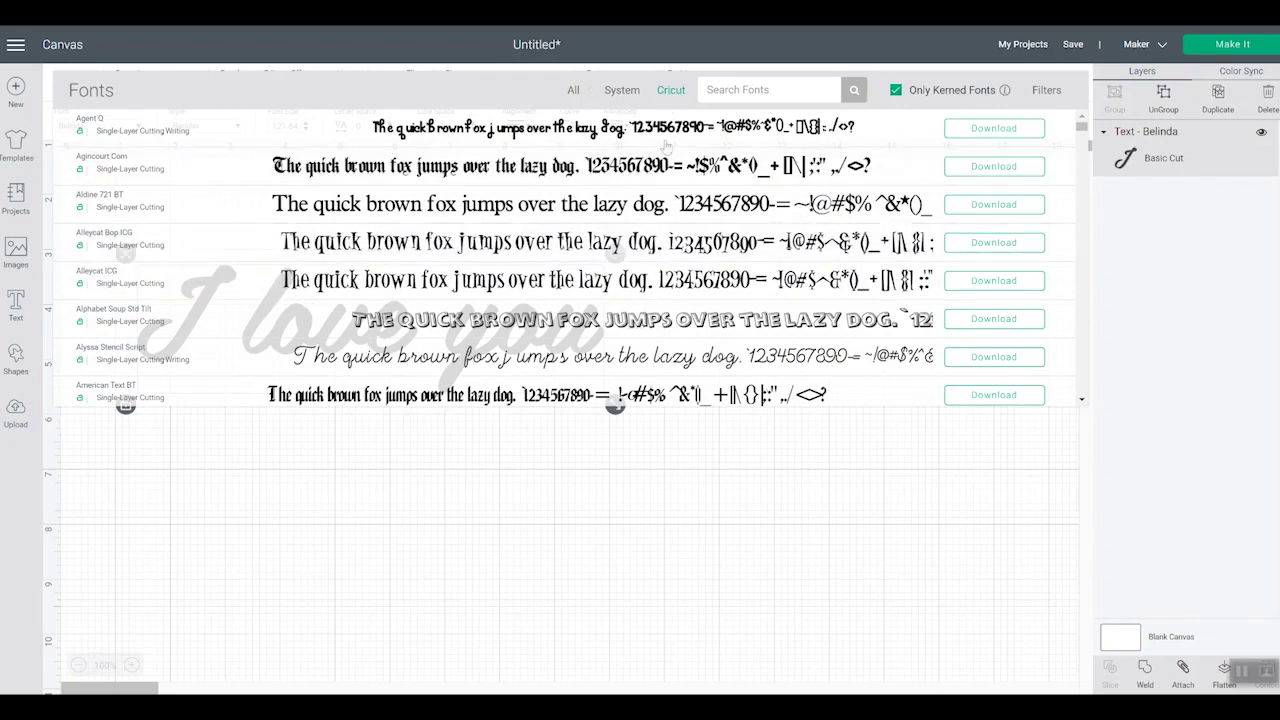
scroll(614, 312, "down", 1)
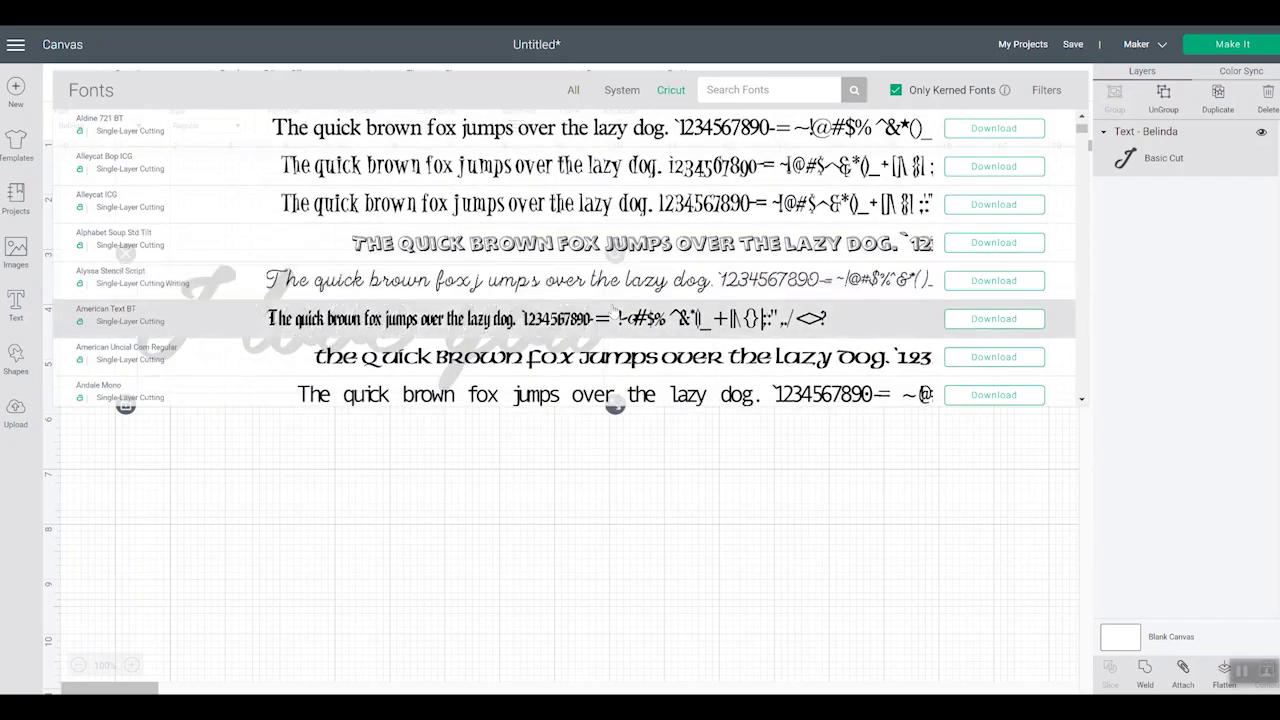
scroll(614, 312, "up", 1)
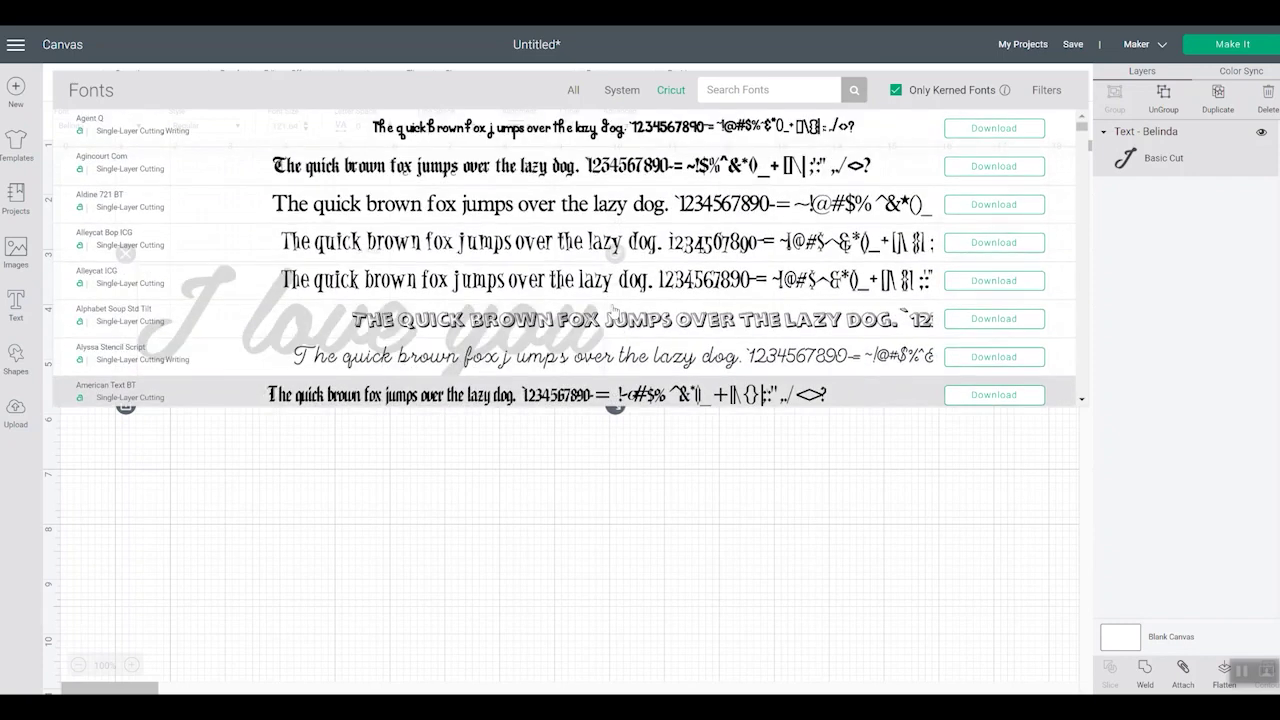
left_click(548, 131)
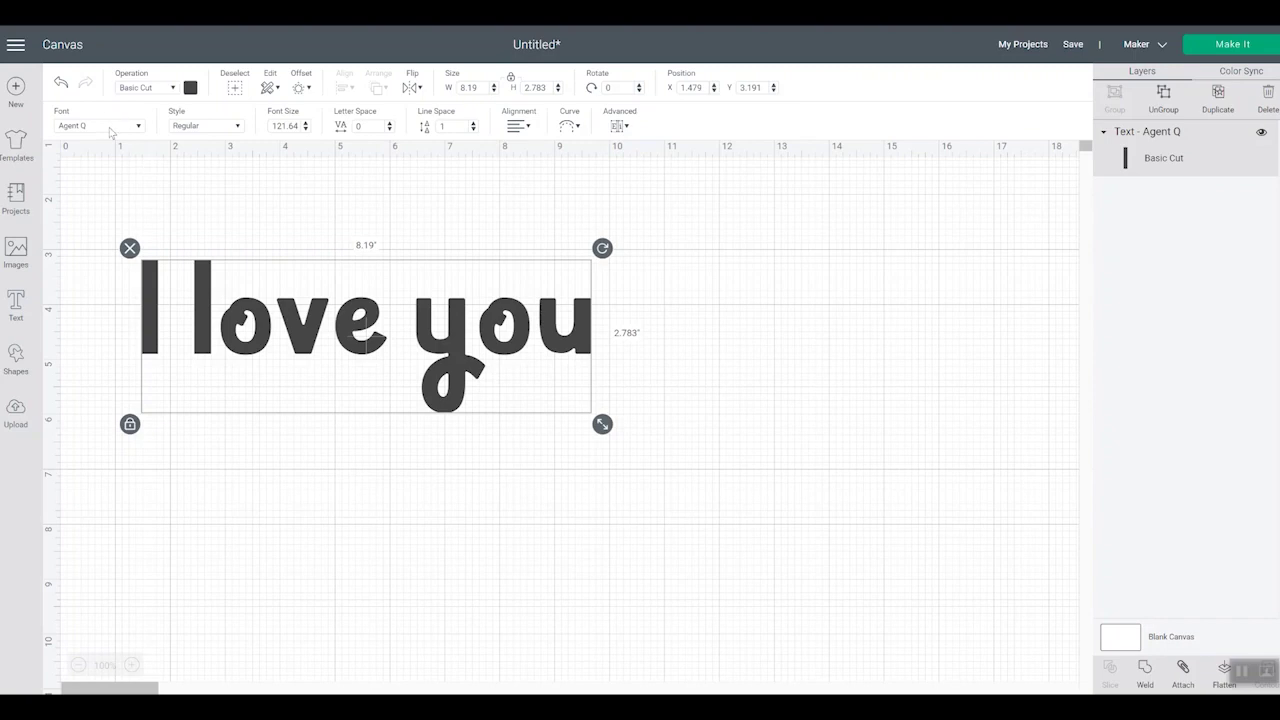
Step: Set 'I love you' in the Apricots system font
left_click(110, 128)
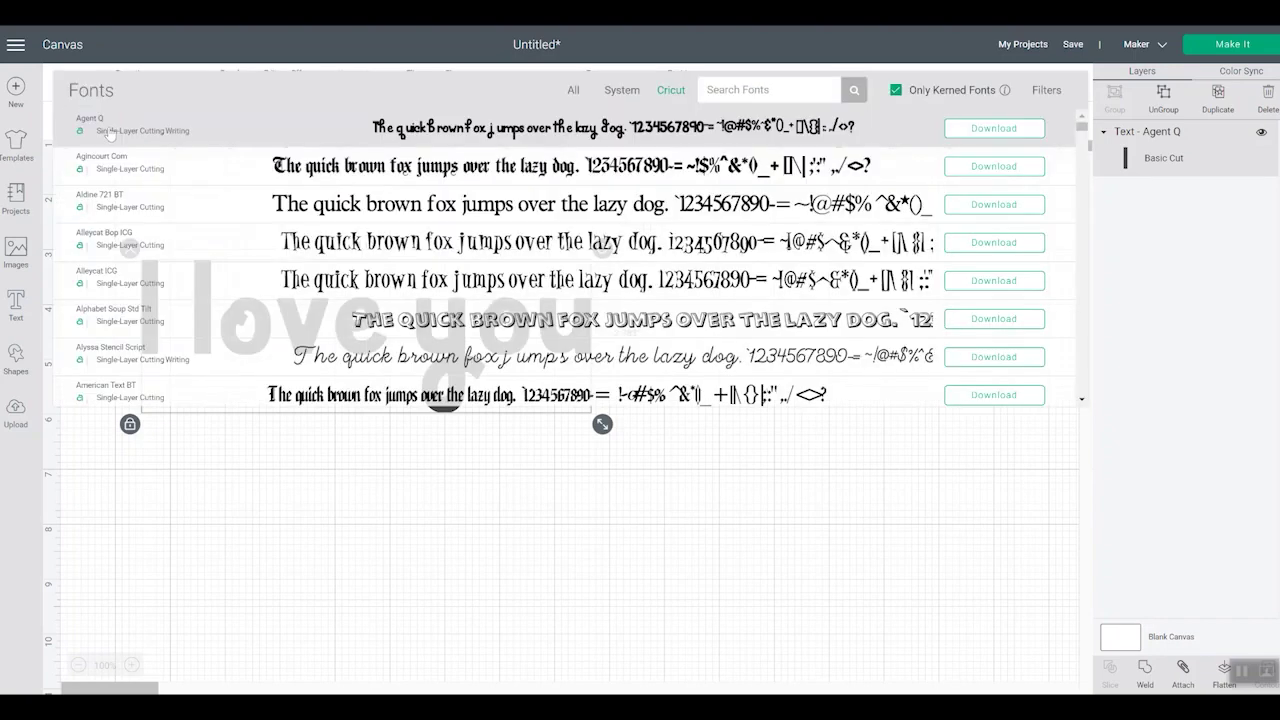
left_click(622, 91)
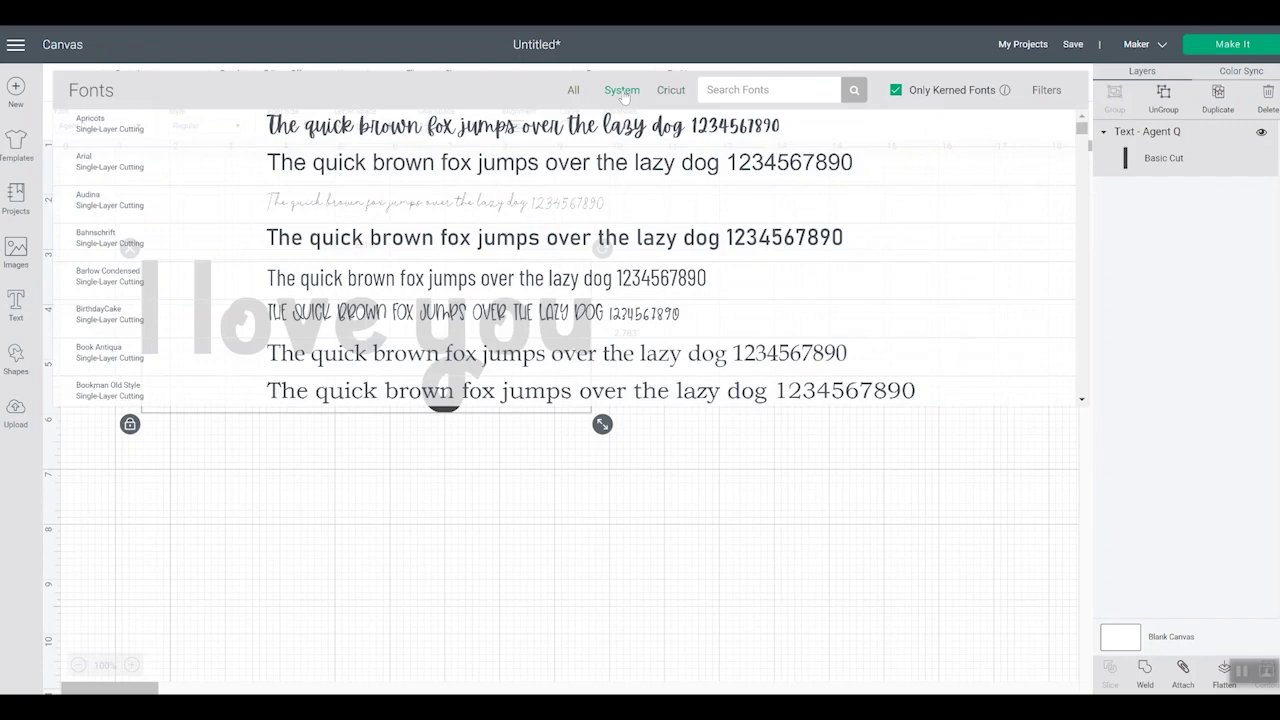
left_click(541, 127)
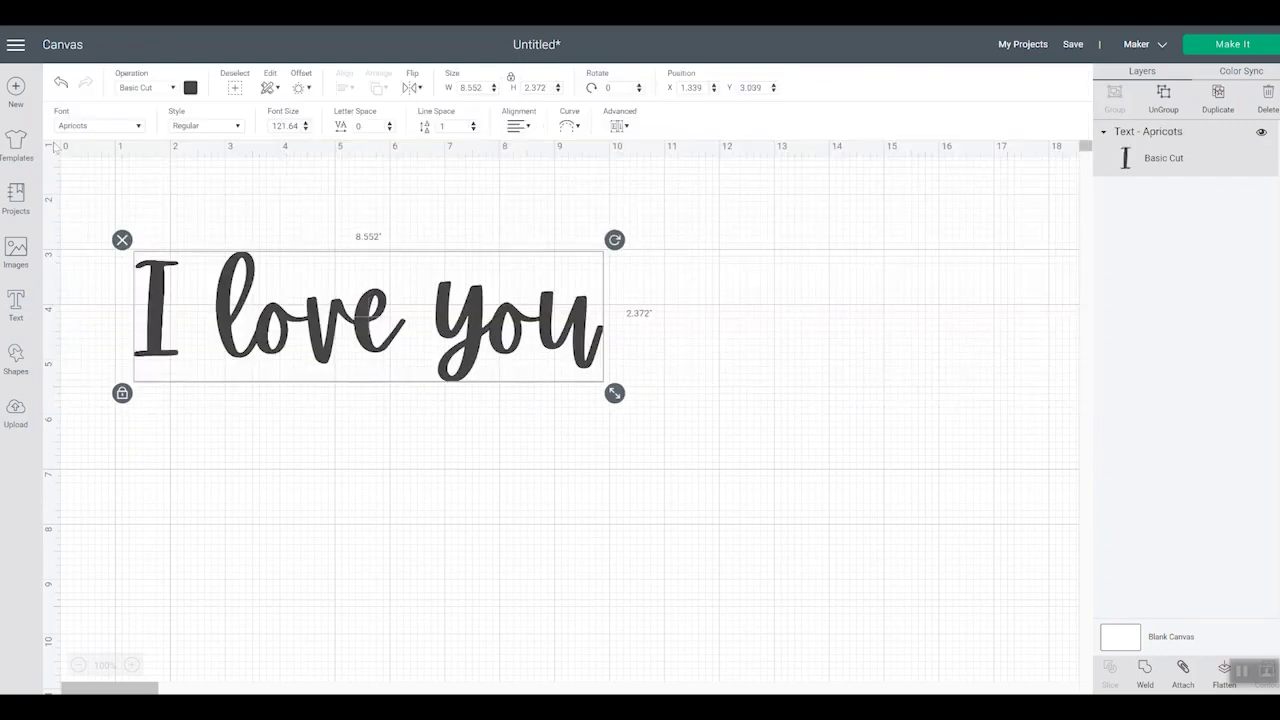
Step: Toggle the Only Kerned Fonts filter in the System and Cricut font lists, then close the browser
left_click(116, 127)
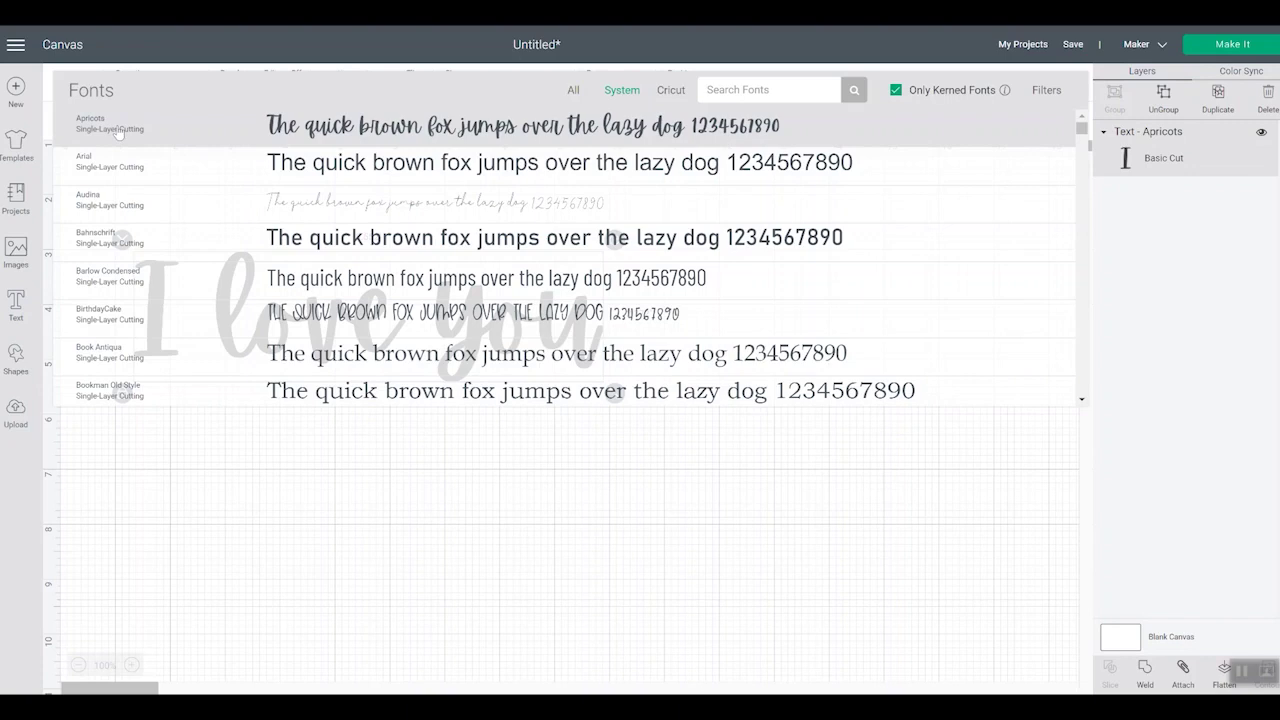
left_click(897, 91)
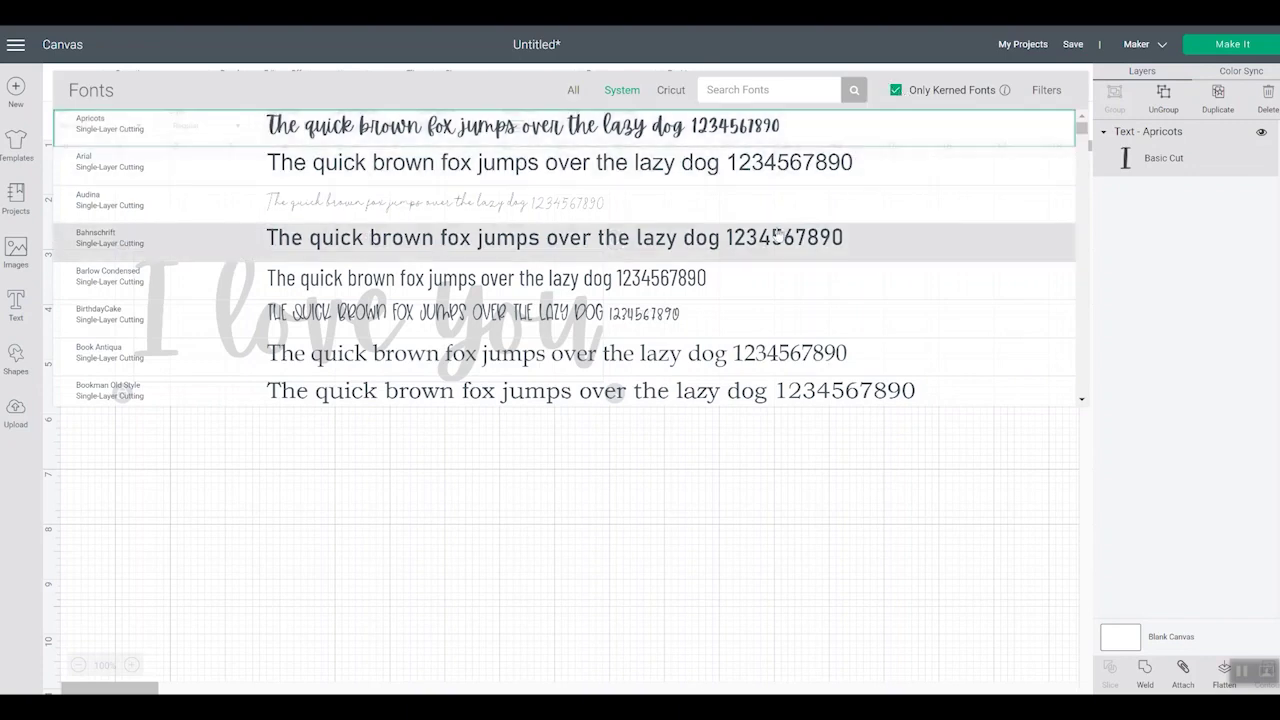
left_click(897, 91)
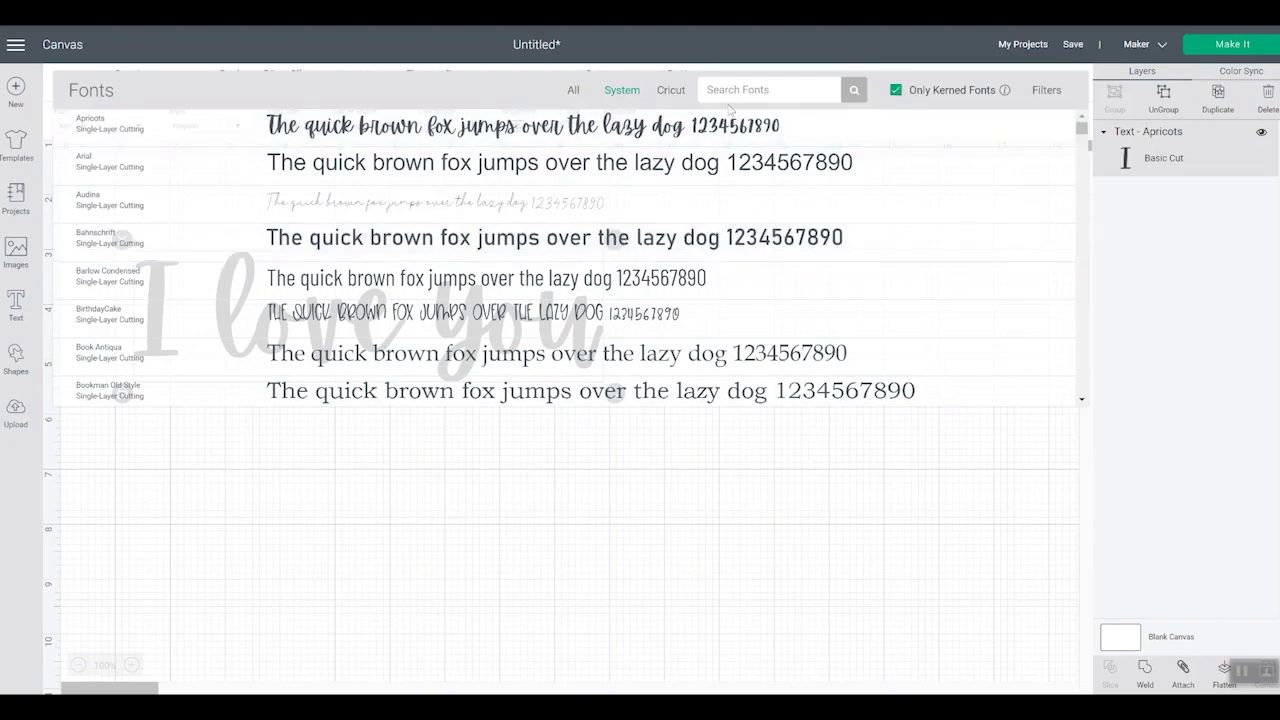
left_click(671, 90)
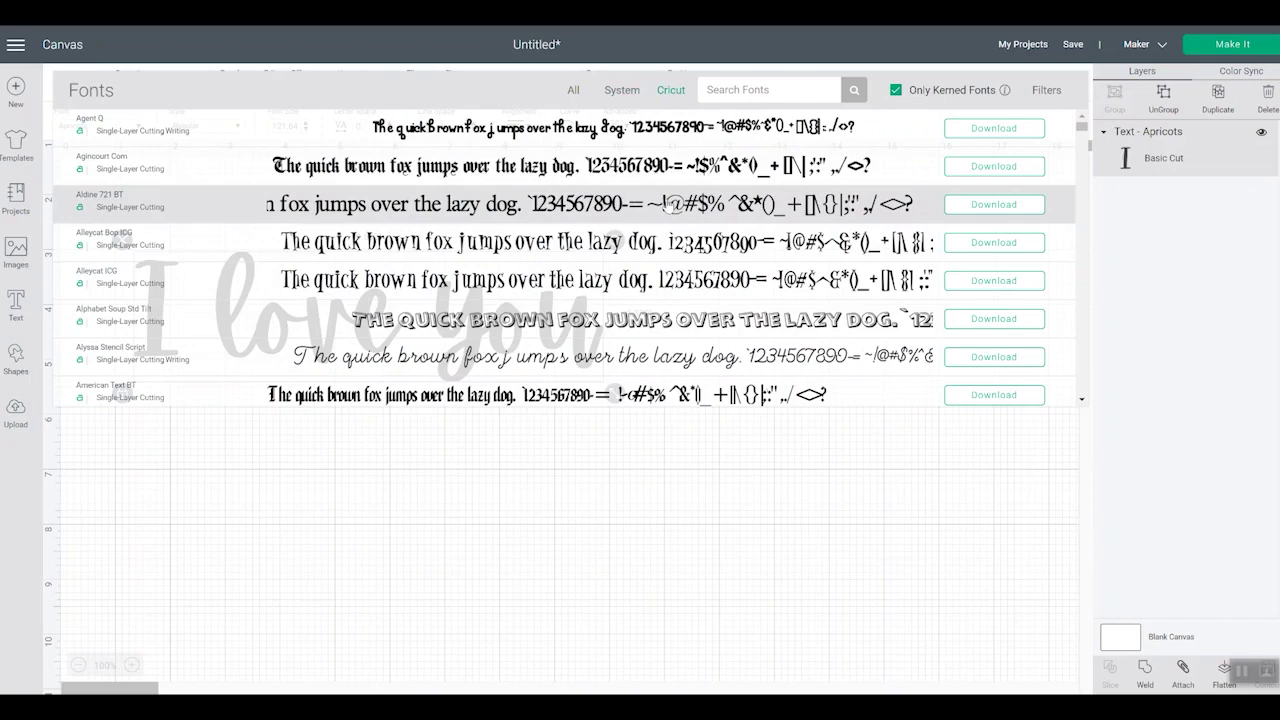
left_click(896, 91)
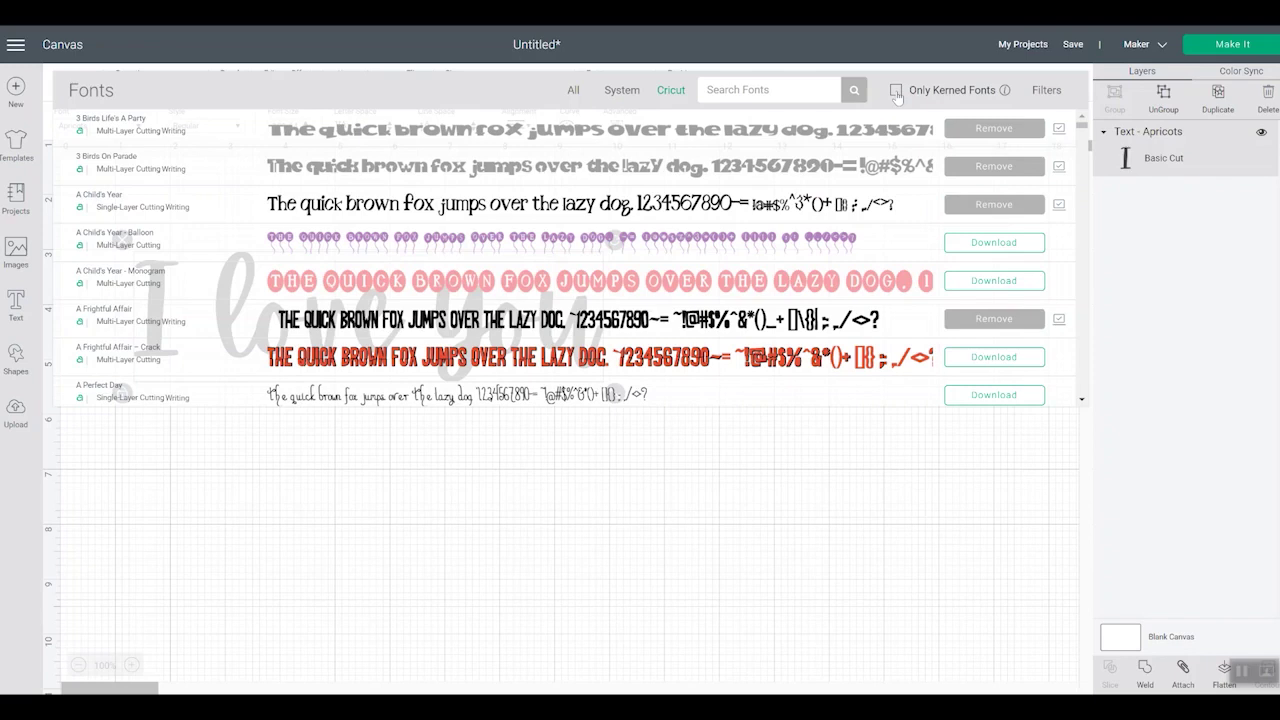
left_click(896, 91)
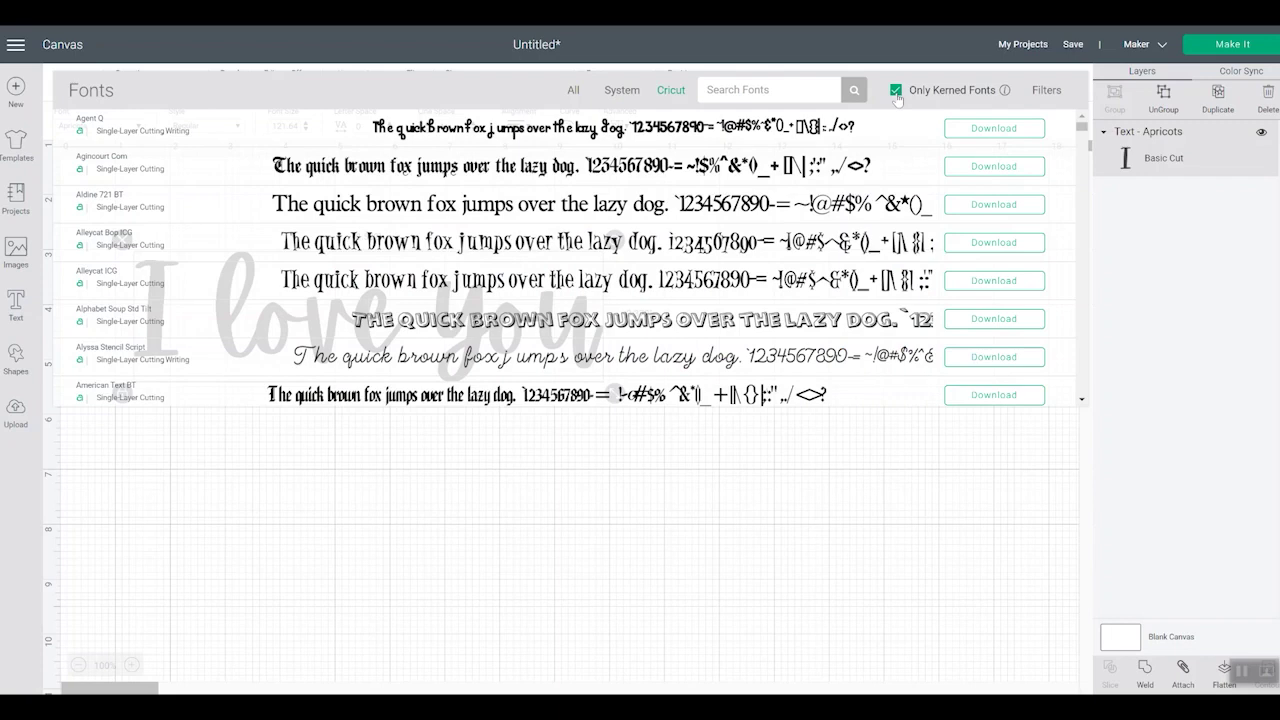
left_click(690, 517)
Step: Make the 'I love you' text white from Material colors and nudge it slightly
left_click(280, 234)
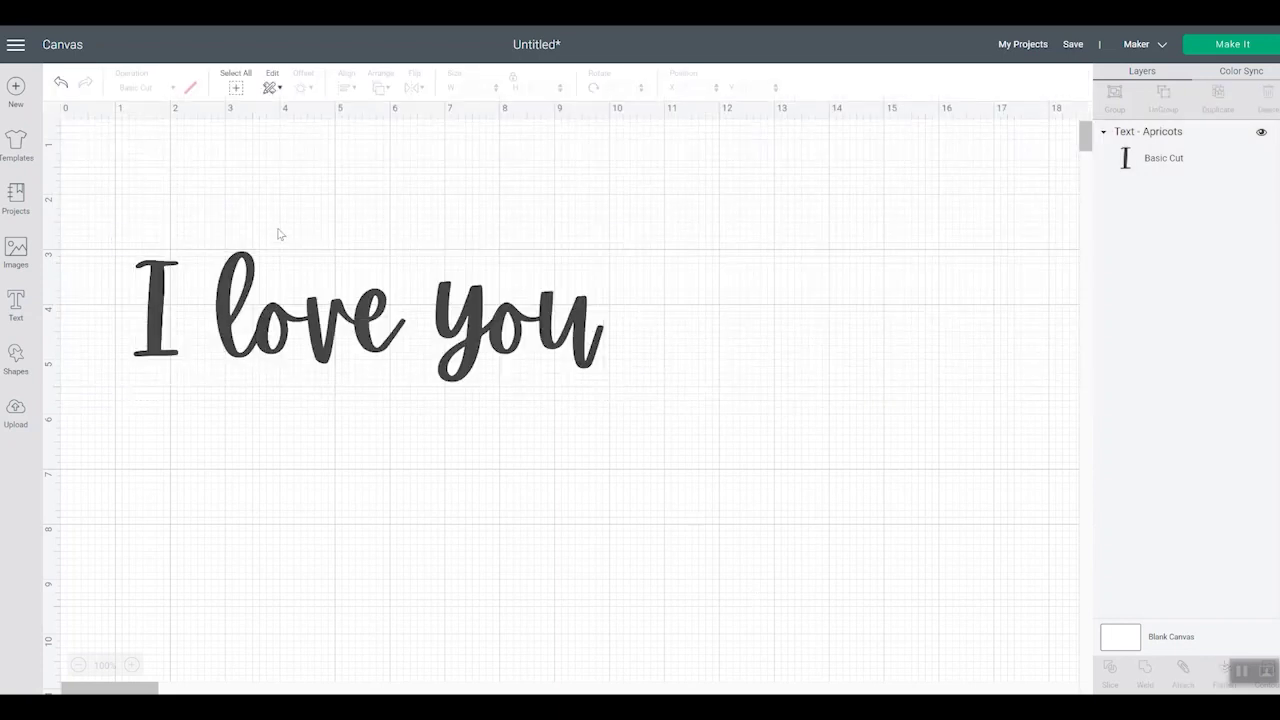
left_click(475, 332)
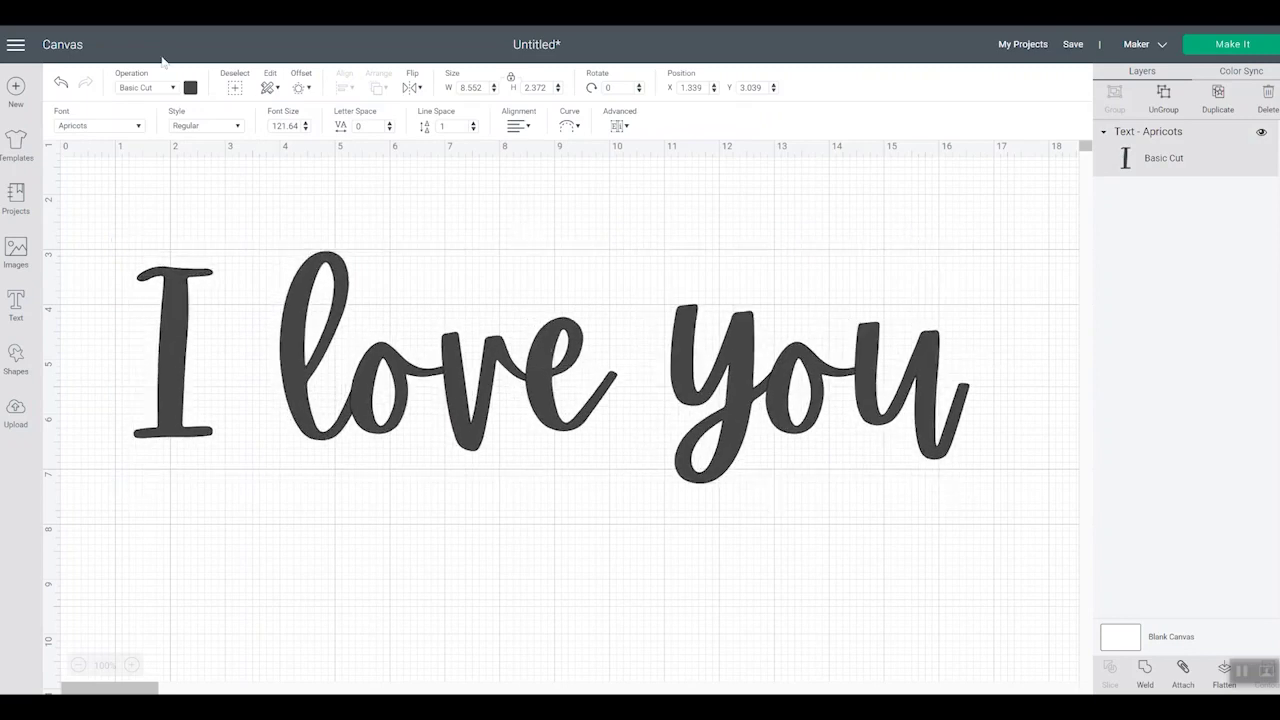
left_click(190, 88)
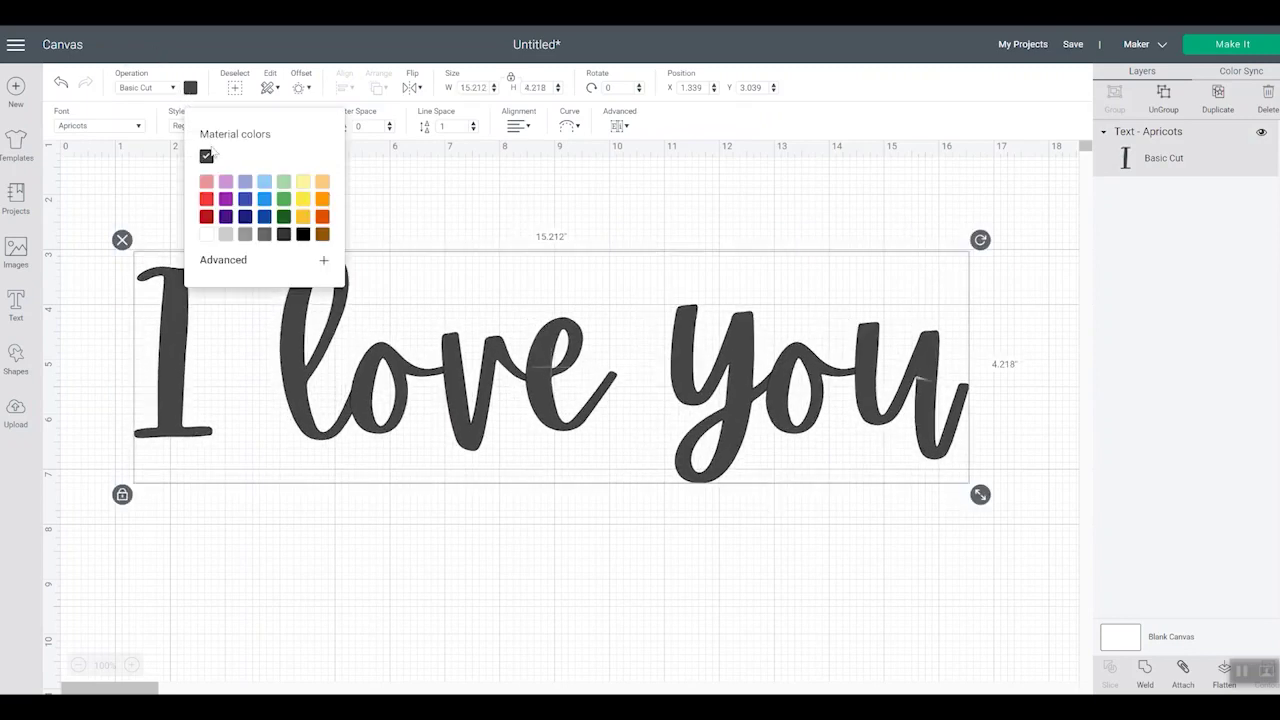
left_click(205, 236)
left_click_drag(464, 424, 453, 428)
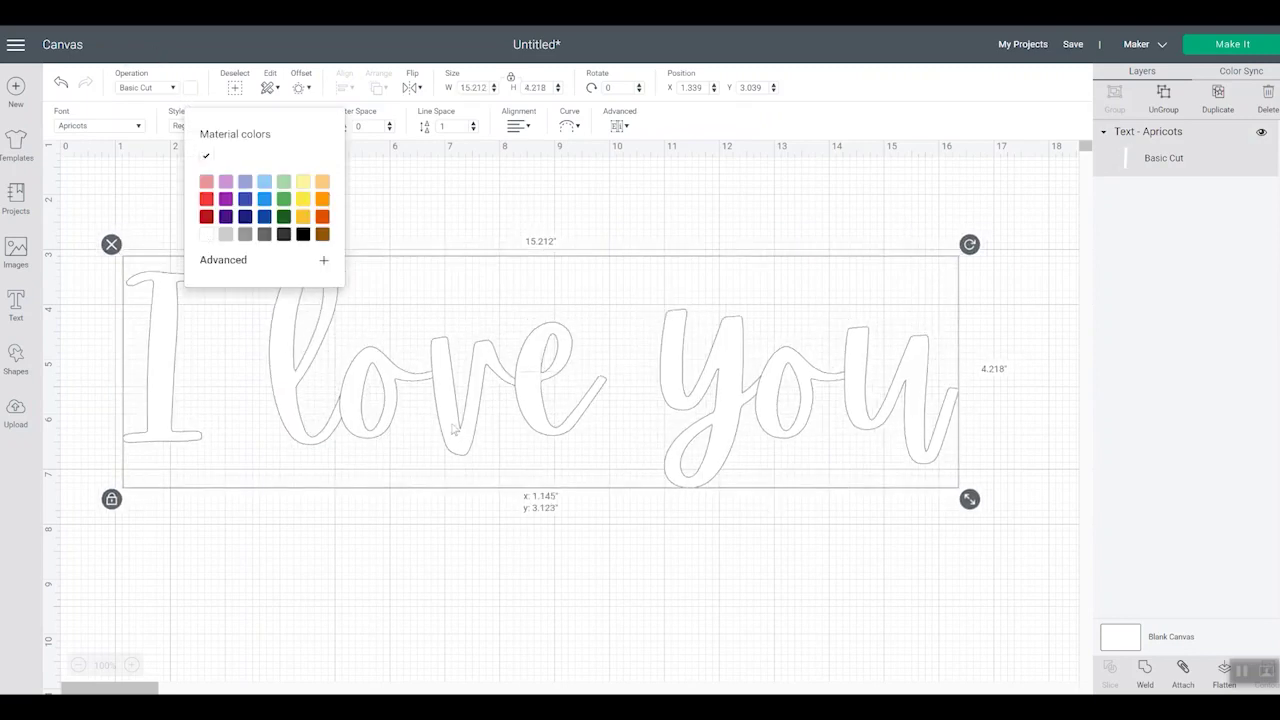
left_click(478, 591)
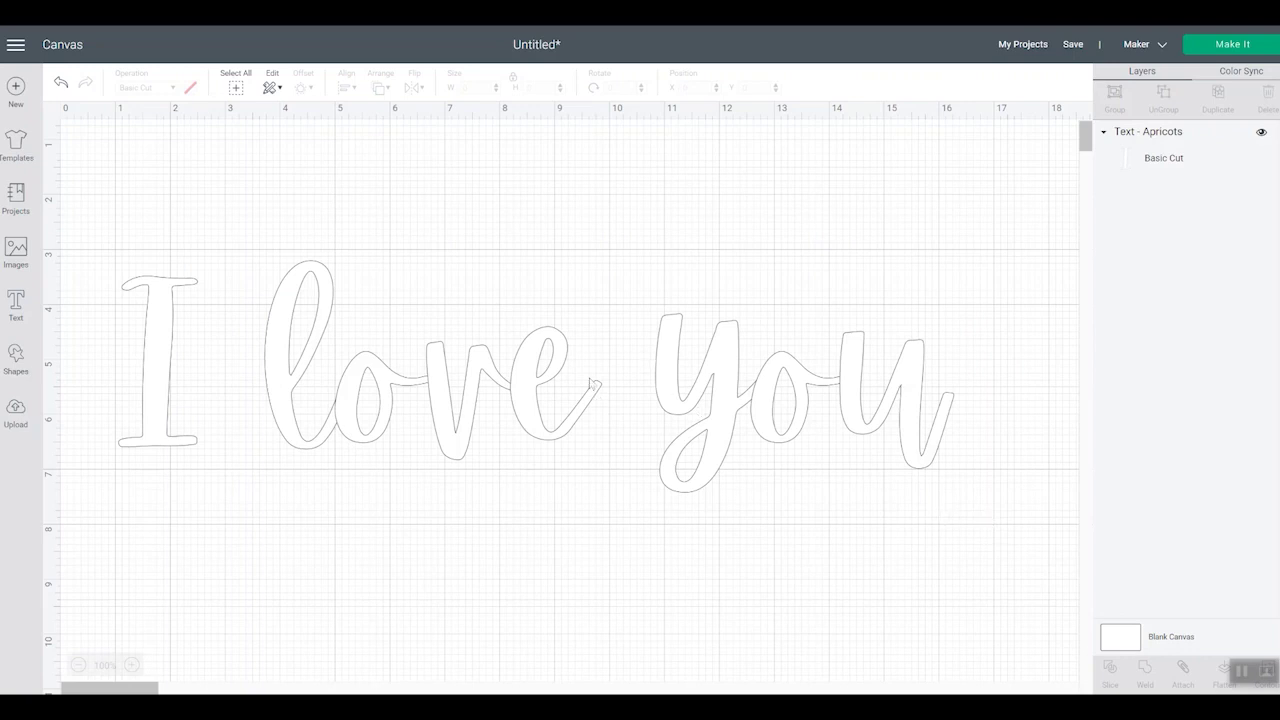
Step: Weld the 'I love you' letters into a single Weld Result layer
left_click(539, 365)
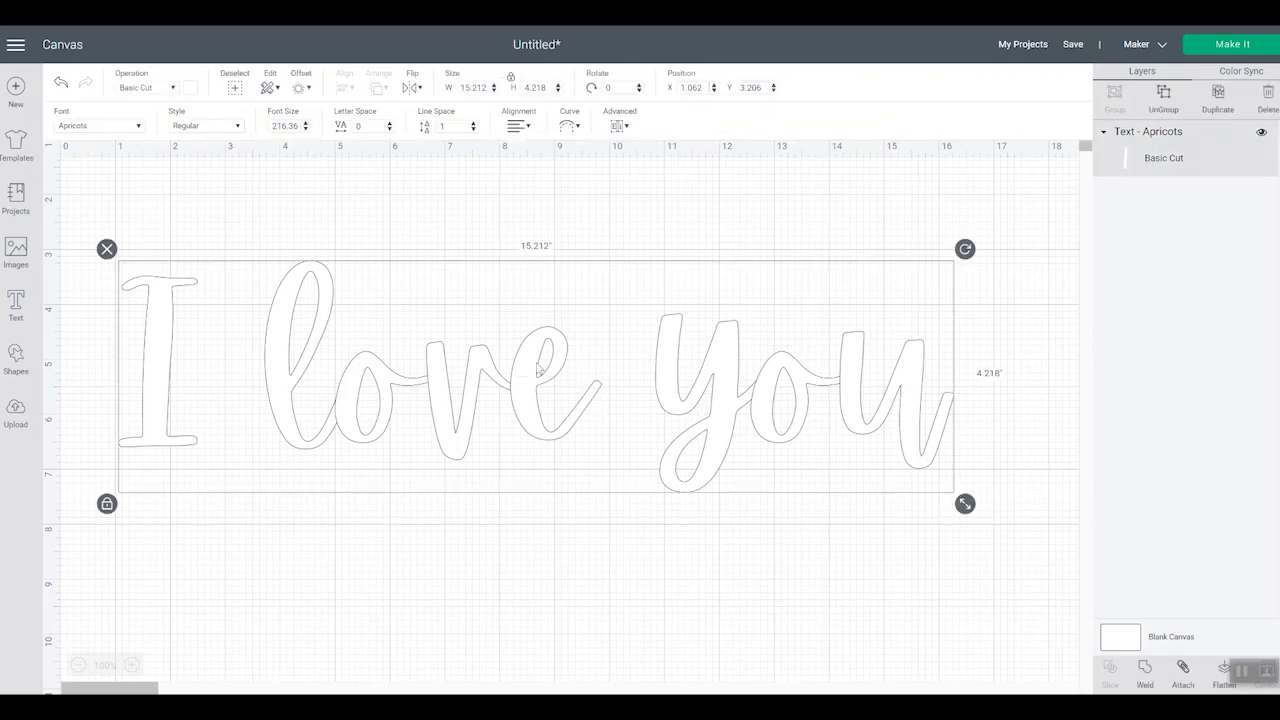
left_click(1145, 672)
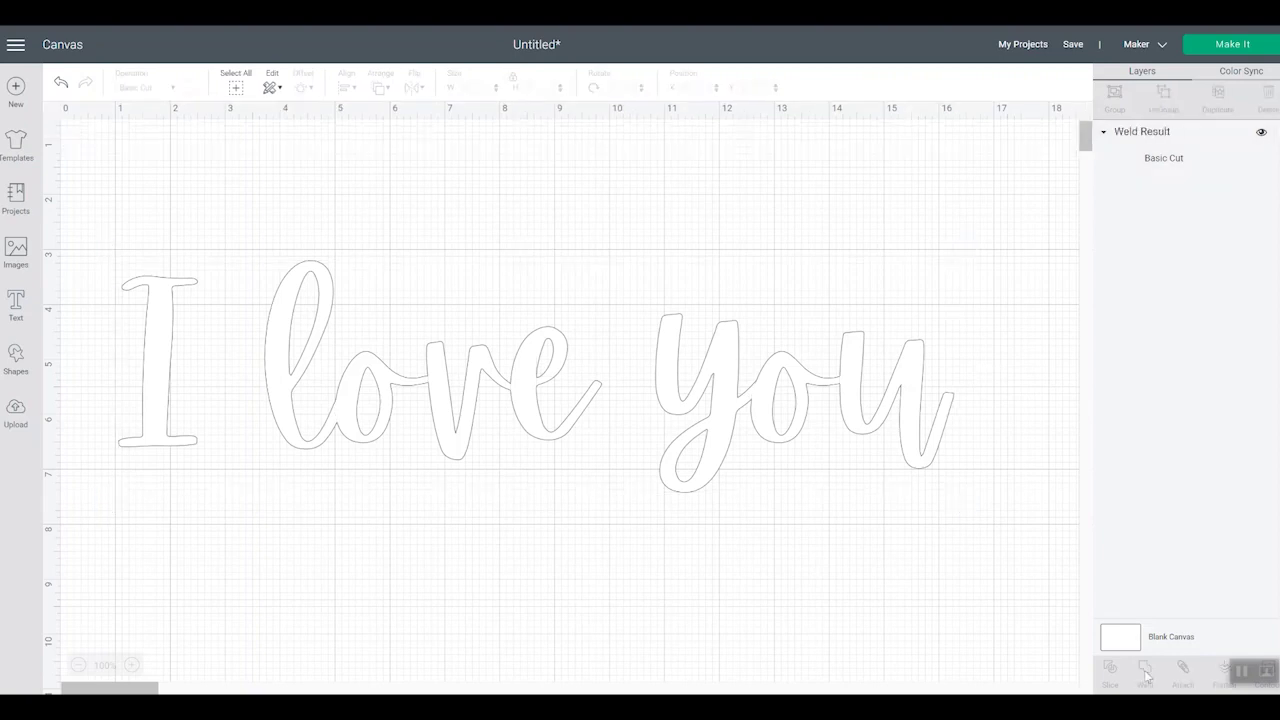